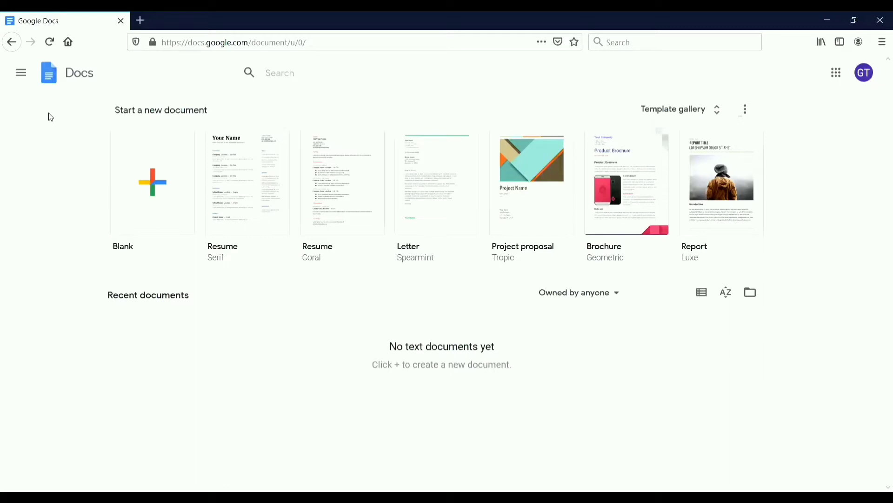
Step: Switch from Google Docs to Google Forms via the apps menu and open the Template gallery
click(21, 73)
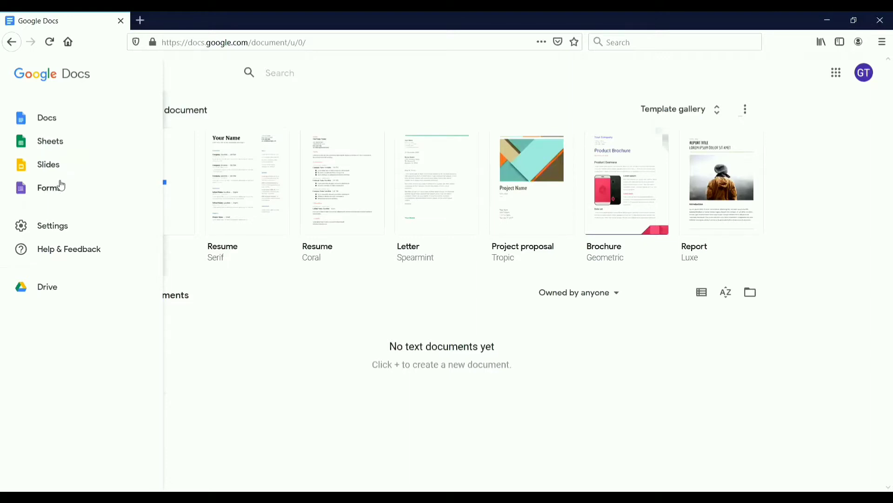
click(61, 185)
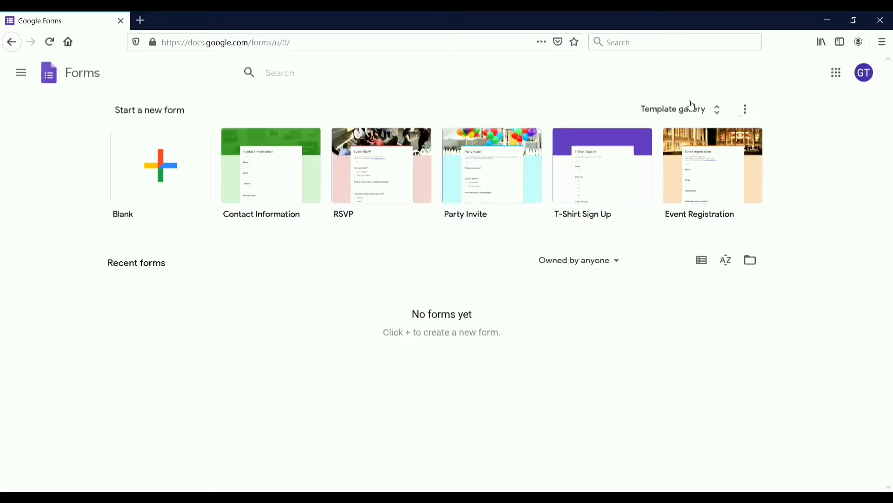
click(659, 107)
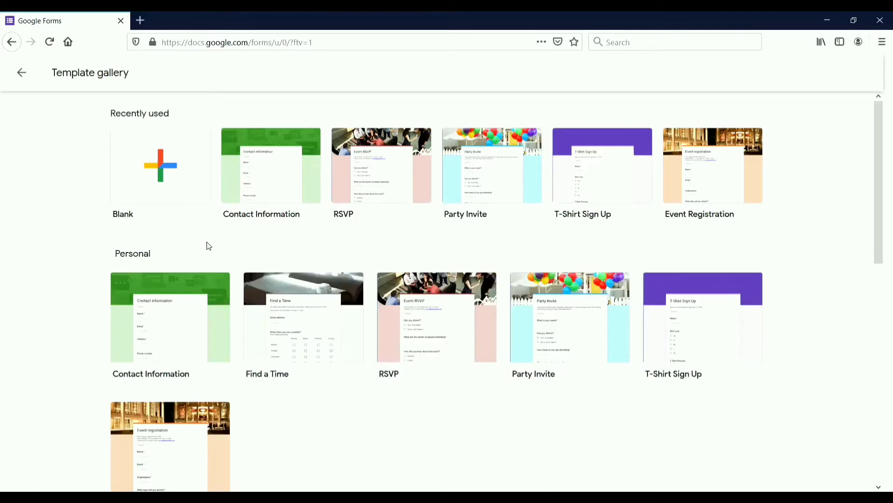
Step: Scroll through the template gallery, then create a new form from the Blank template
scroll(208, 246, down, 3)
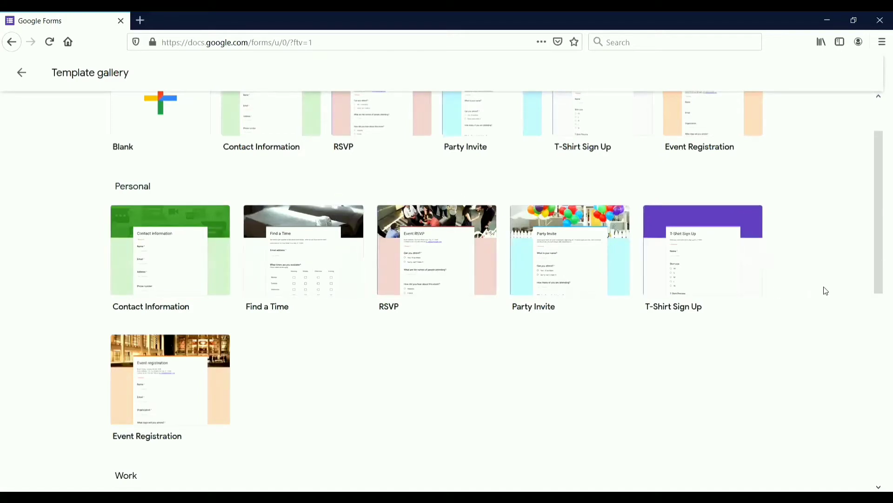
scroll(823, 286, down, 5)
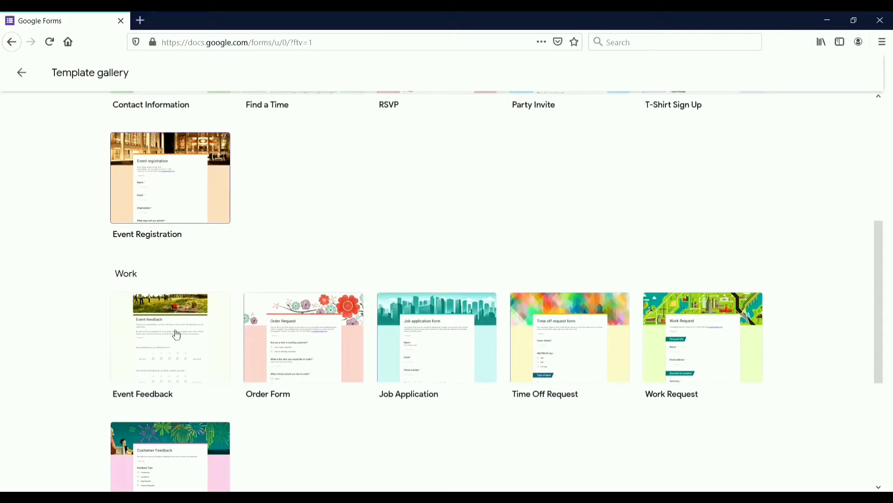
scroll(172, 342, down, 3)
scroll(171, 342, down, 2)
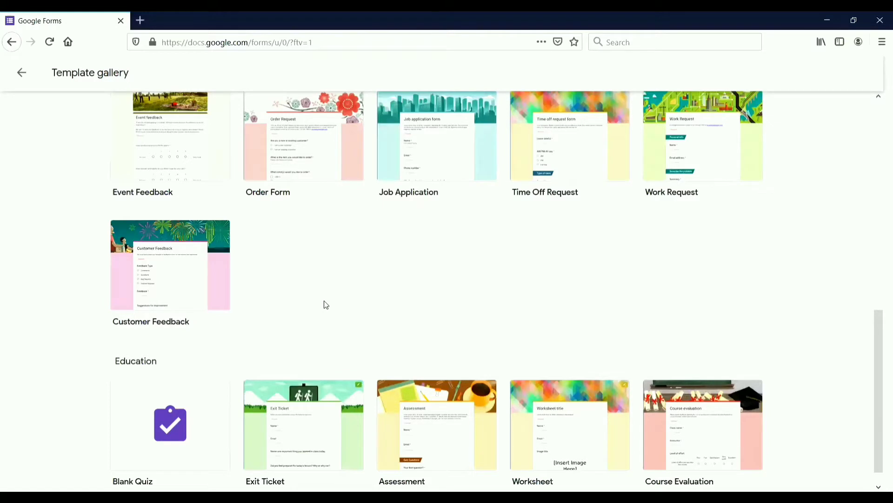
scroll(325, 304, down, 1)
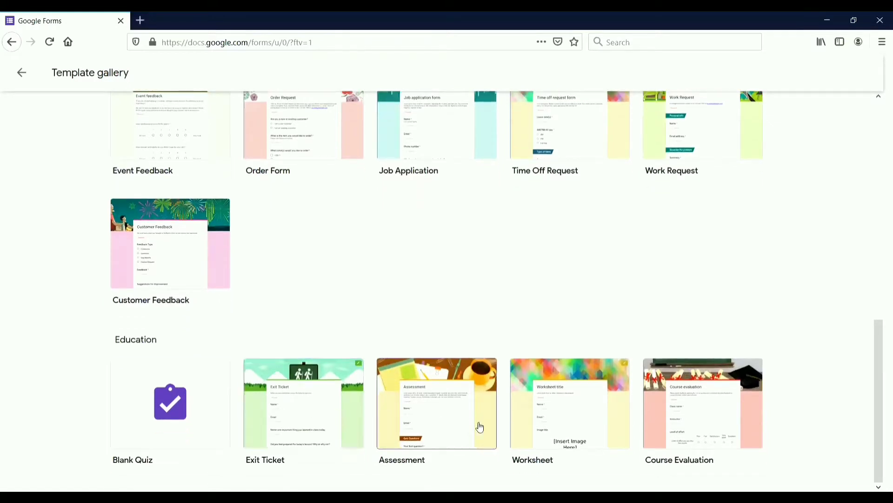
scroll(776, 438, up, 10)
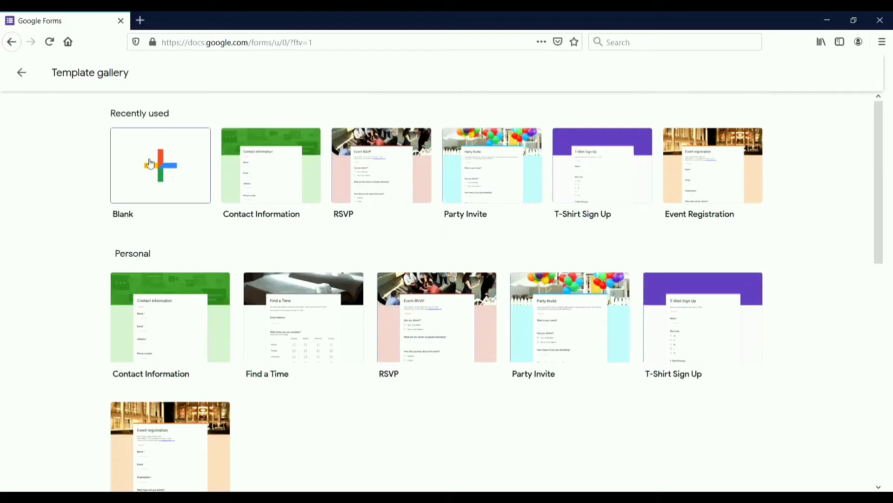
click(149, 159)
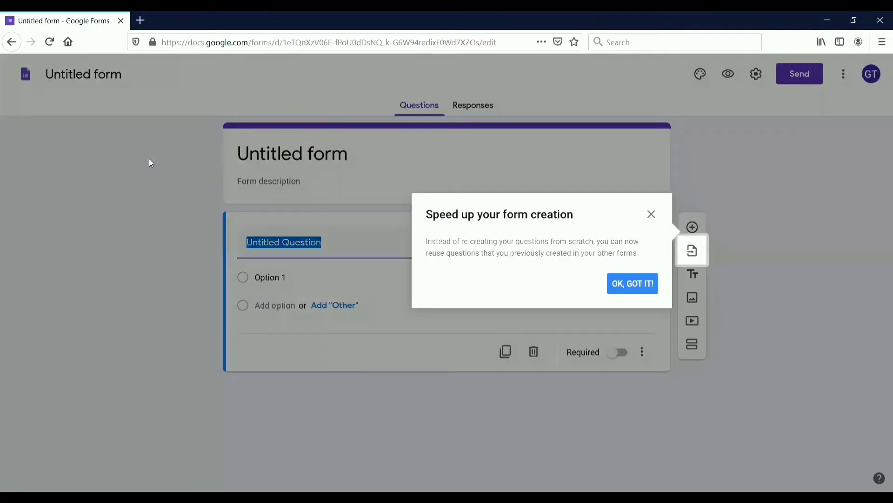
Step: Dismiss the question-reuse tip and rename 'Untitled form' to 'Test'
click(632, 293)
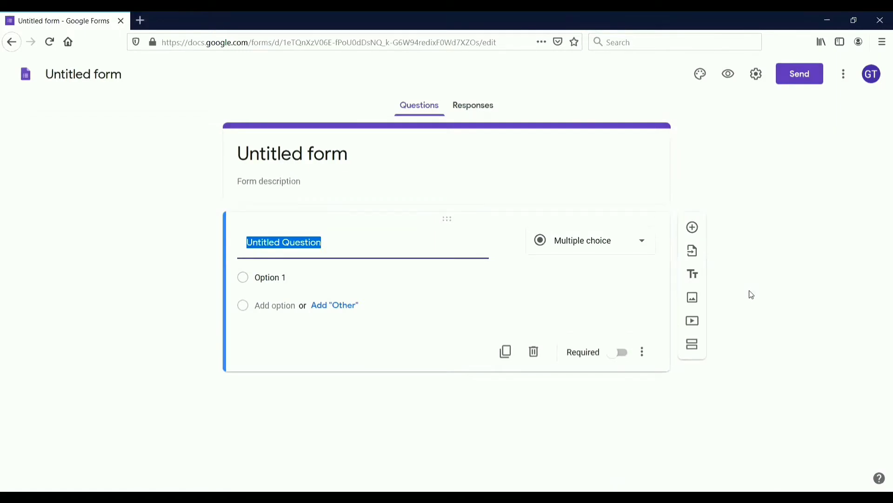
click(122, 75)
double_click(121, 75)
click(123, 75)
drag(123, 75, 49, 65)
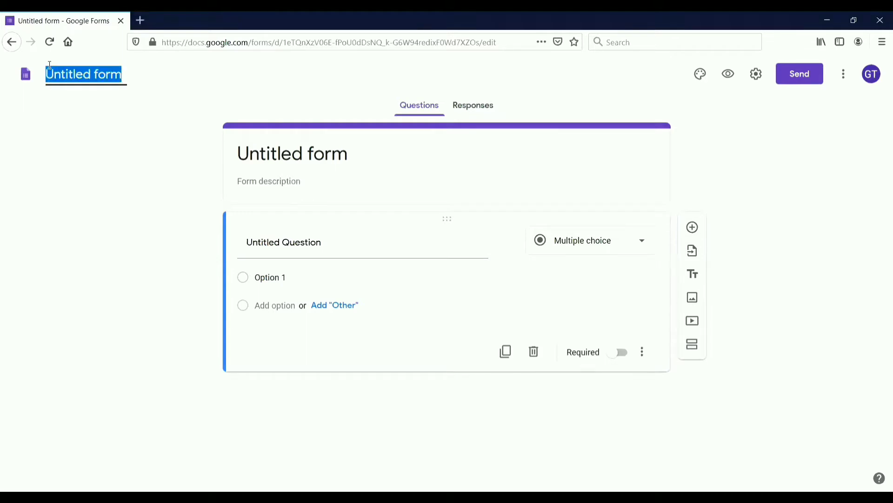
text(Tet)
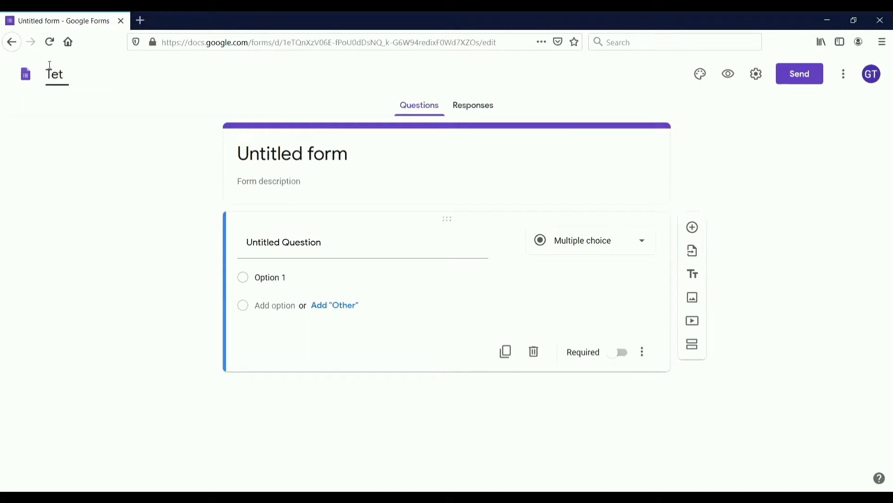
key(BackSpace)
text(st)
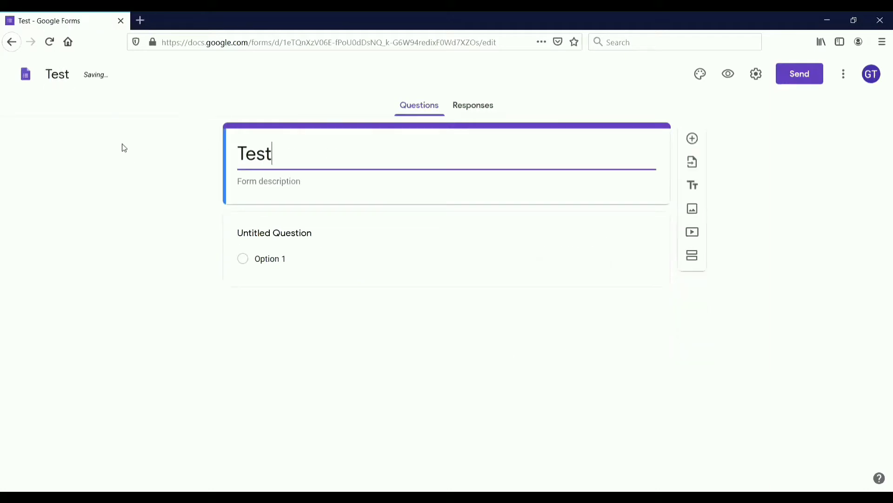
Step: Enter 'uytyu yiuyiu kbkjkjh' as the form description under the Test title
click(320, 183)
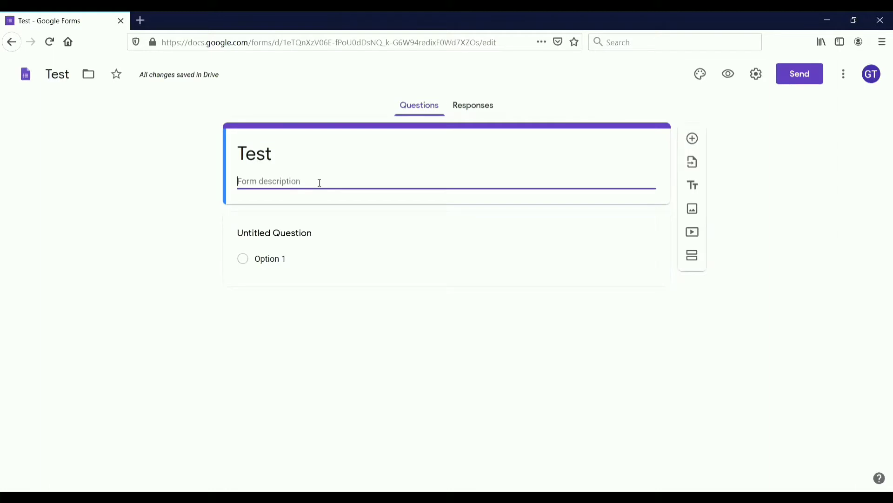
text(uytyu yiuyiu)
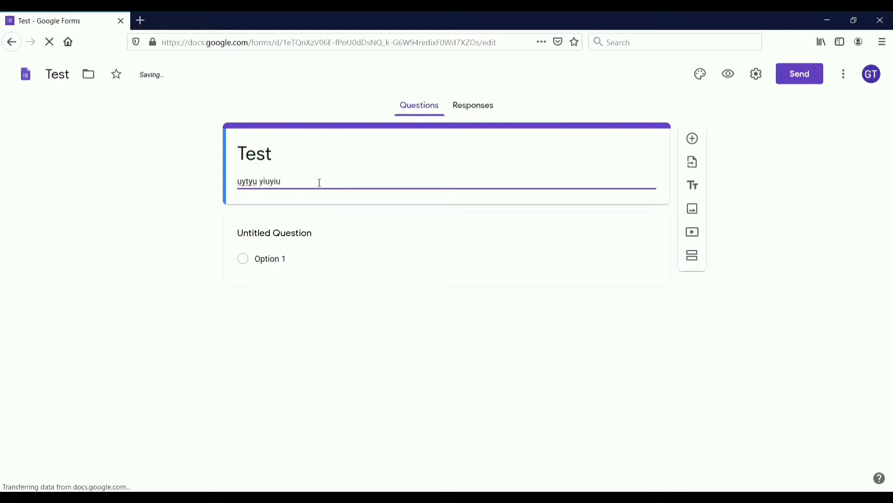
text( kbkjkjh)
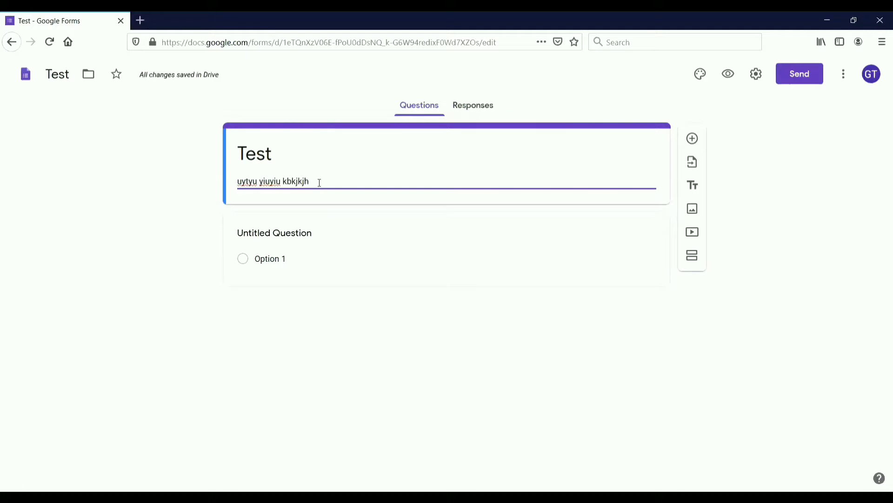
click(471, 212)
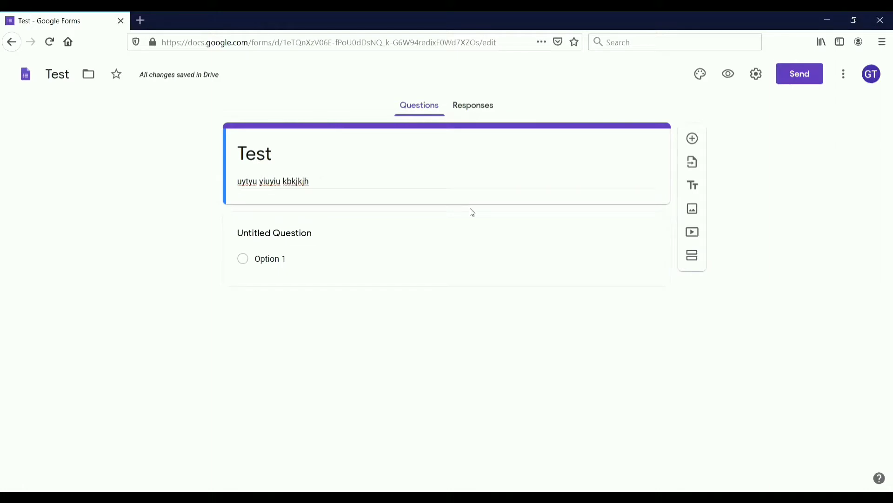
Step: Add a blank question, browse Import questions without importing, and insert a title-and-description block
click(693, 139)
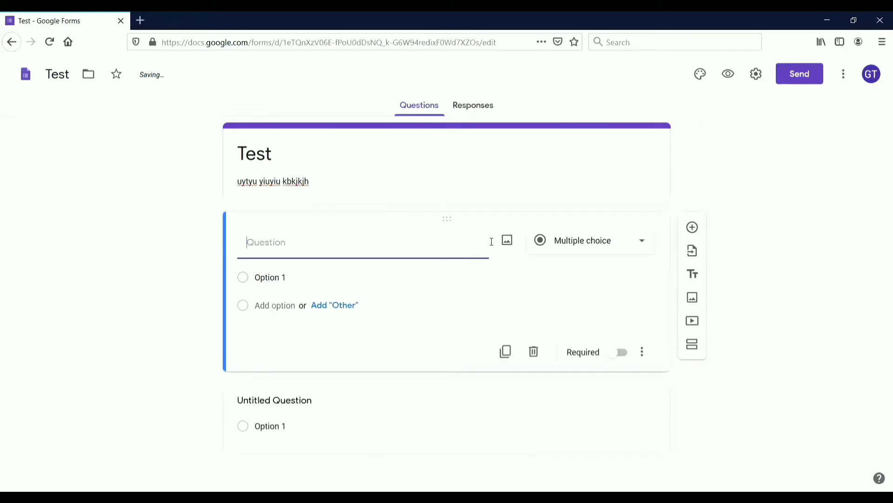
click(687, 252)
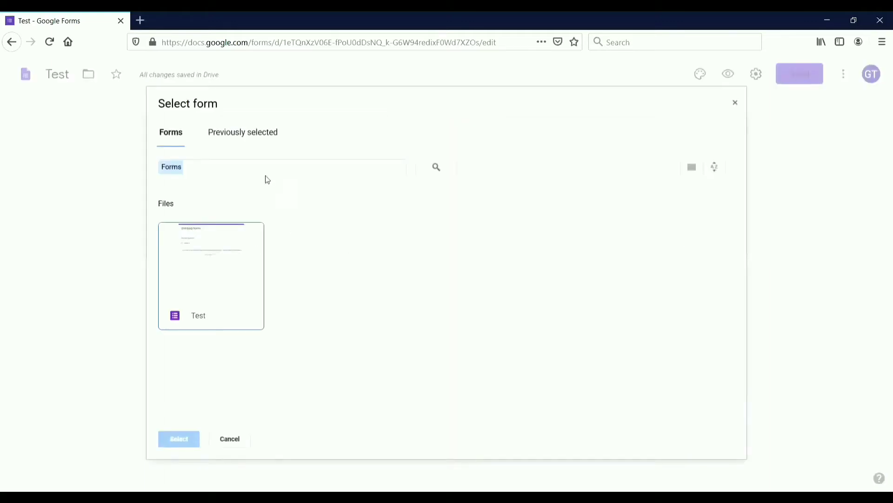
click(262, 135)
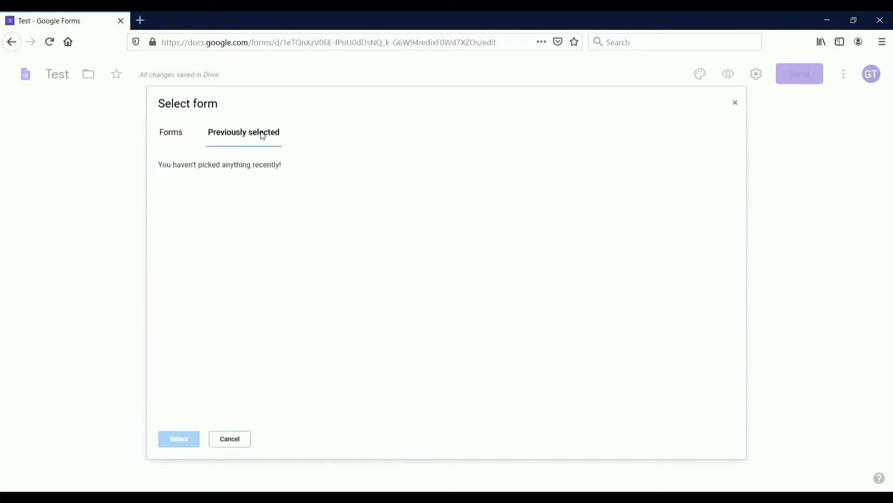
click(177, 137)
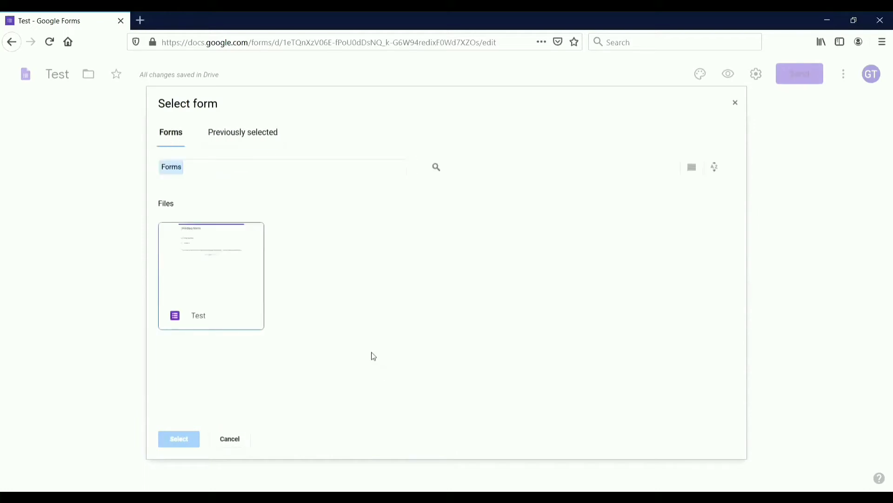
click(238, 437)
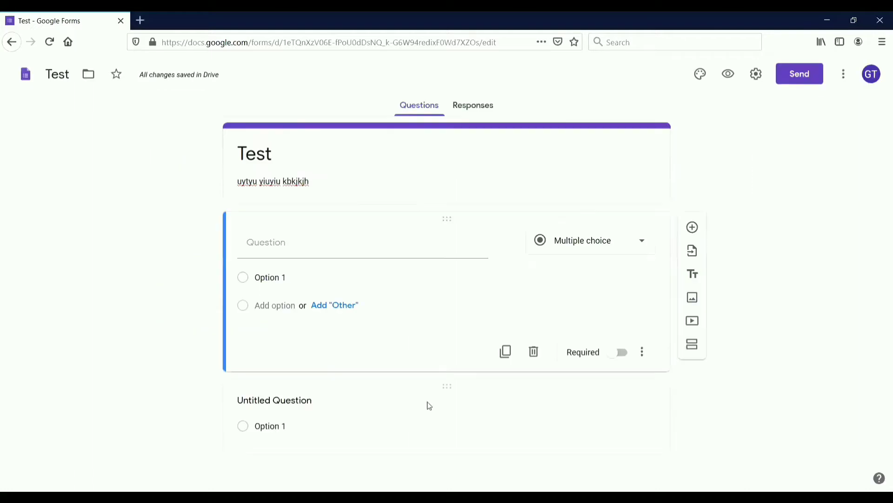
click(693, 274)
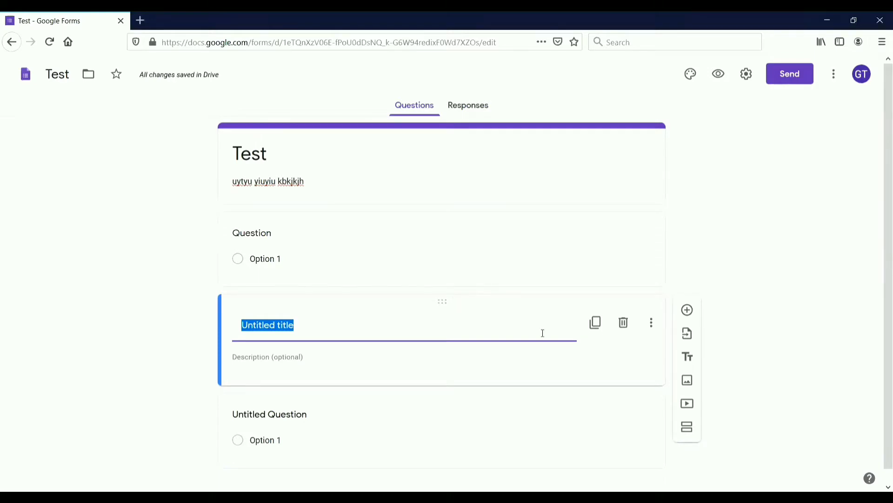
Step: Delete the new title block, then browse the Add image dialog's Photos and Search tabs without inserting
click(624, 323)
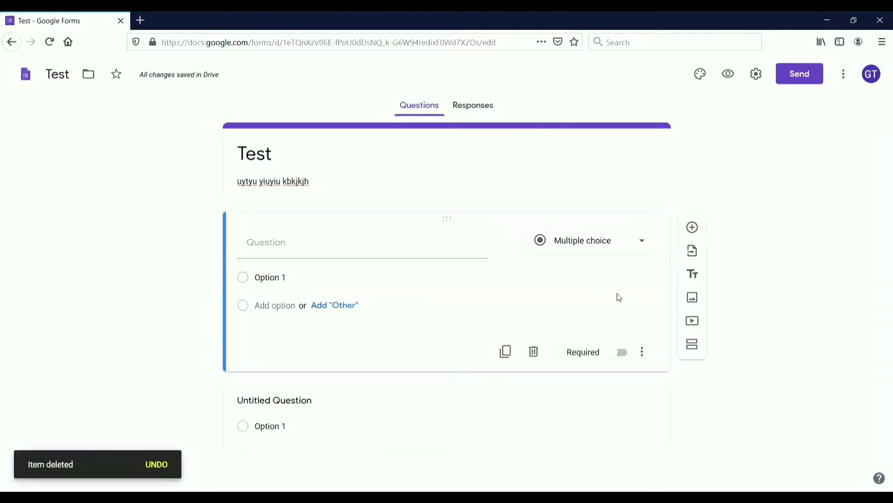
click(698, 301)
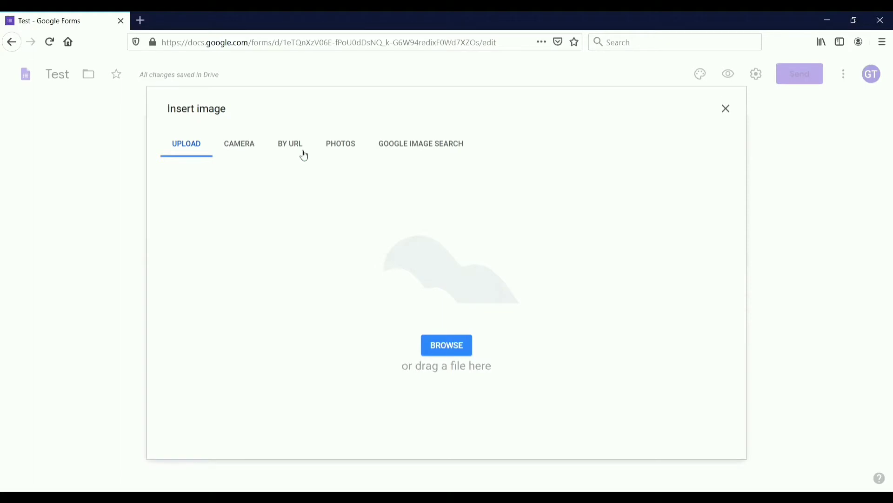
click(348, 149)
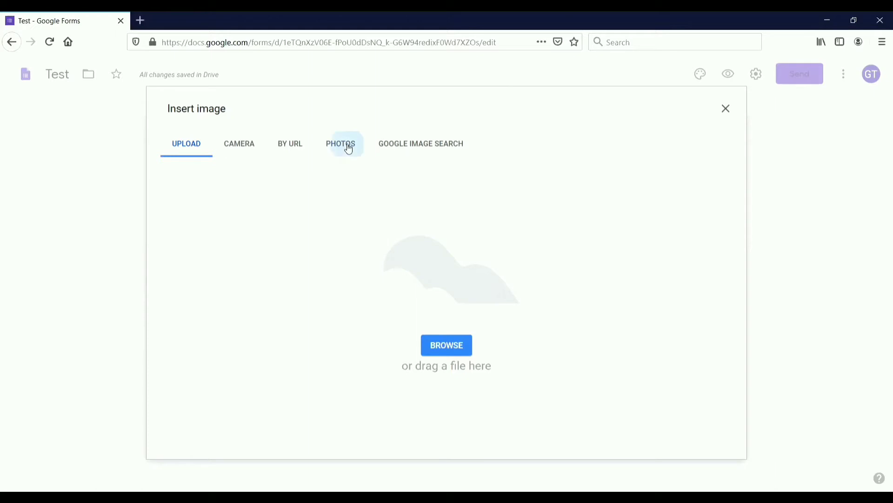
click(422, 148)
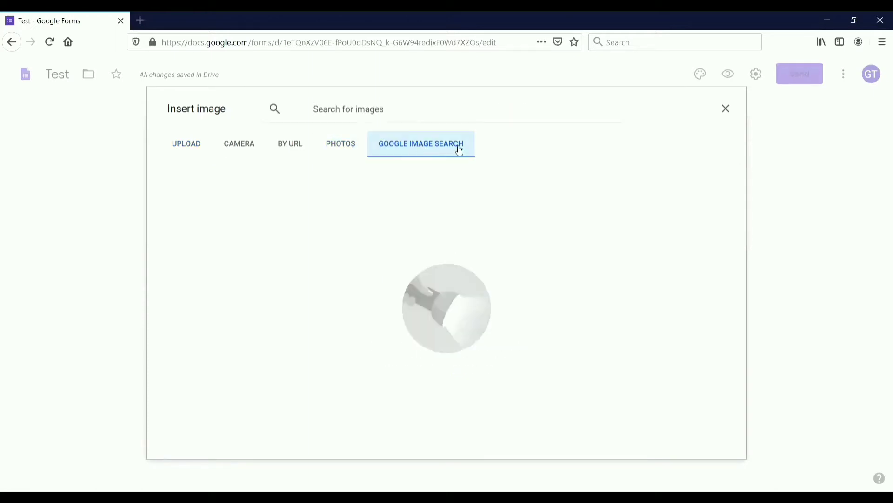
click(726, 109)
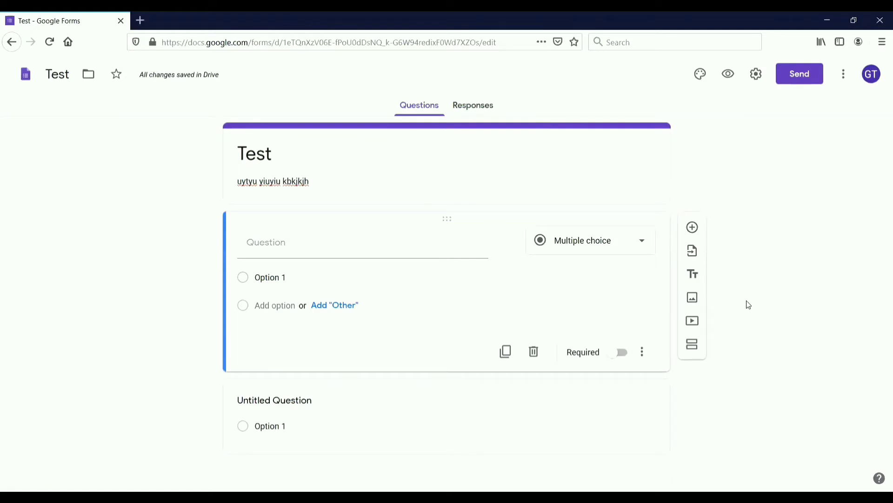
Step: Close the video picker unused, add a second section, then delete that section again
click(690, 322)
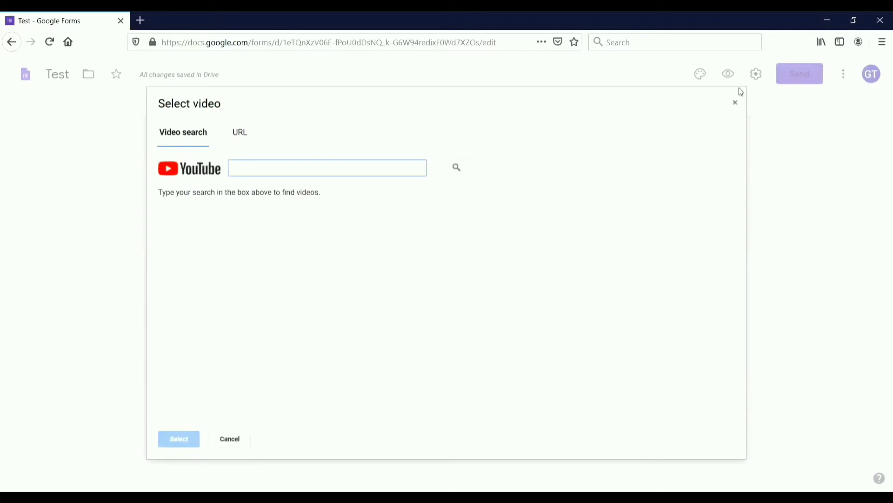
click(736, 104)
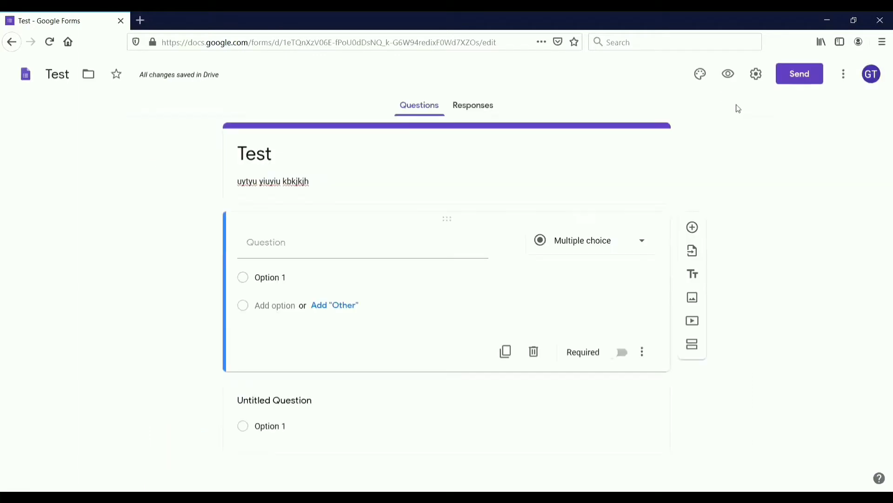
click(693, 345)
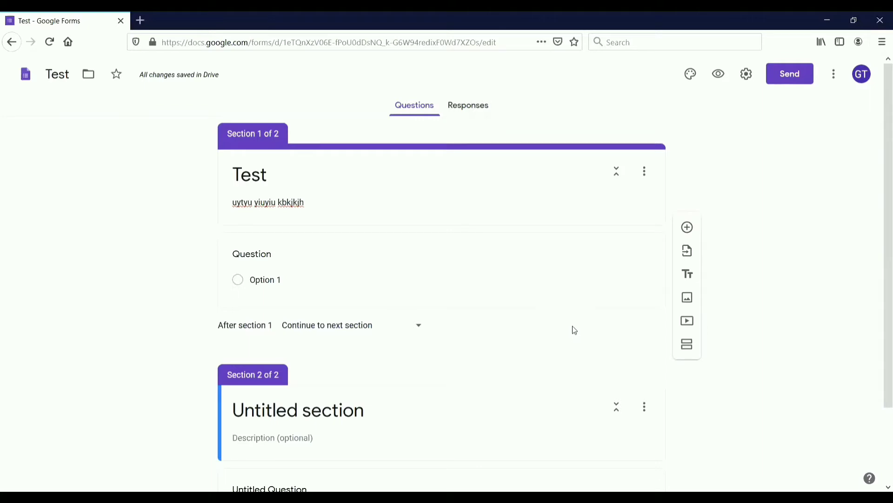
scroll(600, 356, down, 2)
click(644, 345)
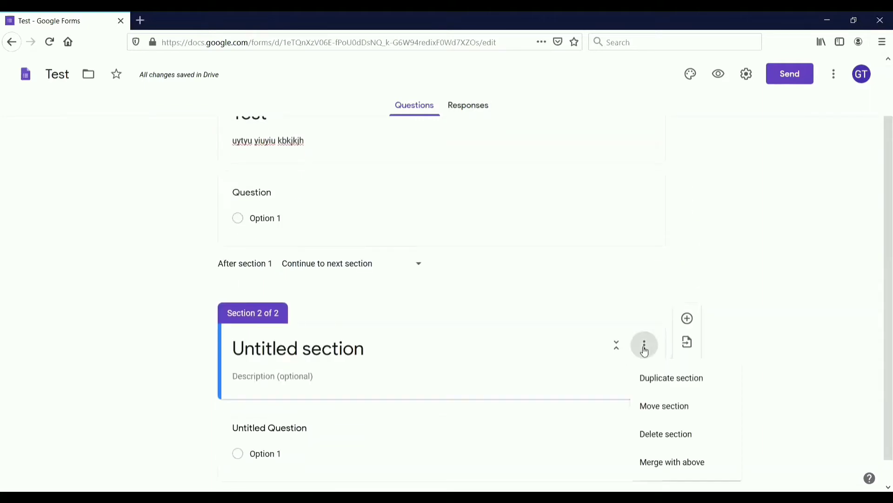
click(683, 435)
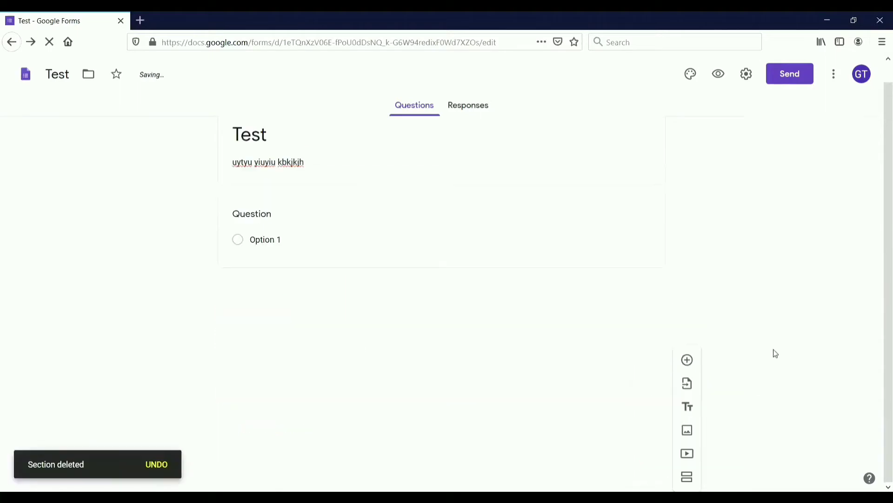
click(375, 222)
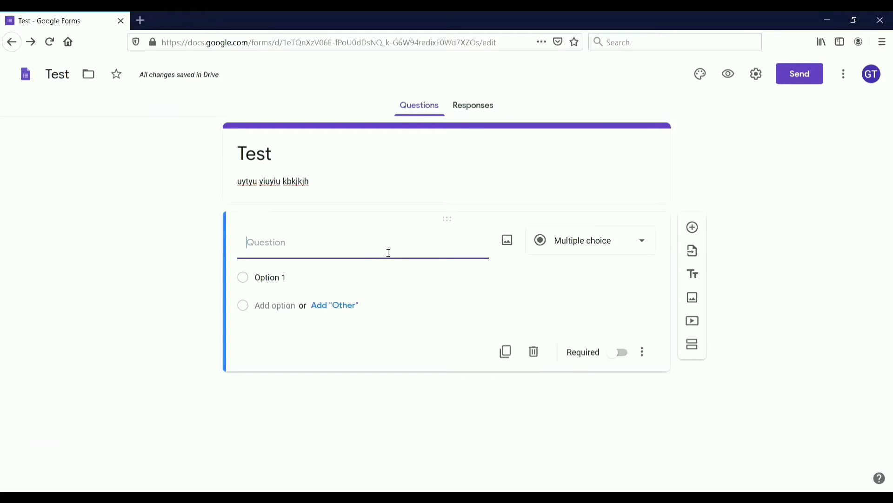
Step: Title the first question 'Name' and keep its type as Short answer
text(Name)
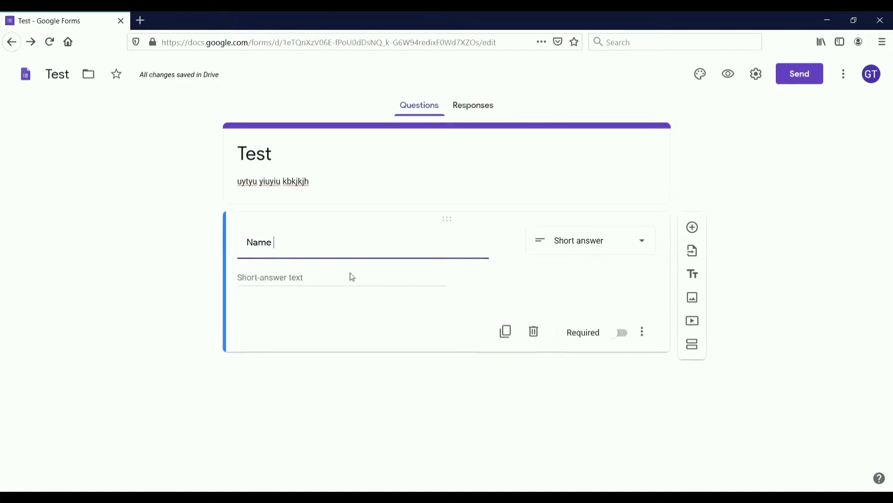
click(398, 284)
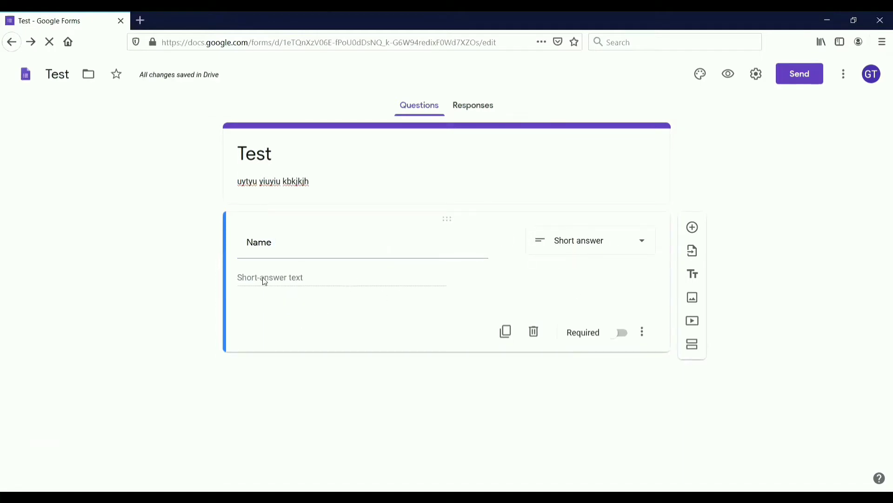
click(601, 241)
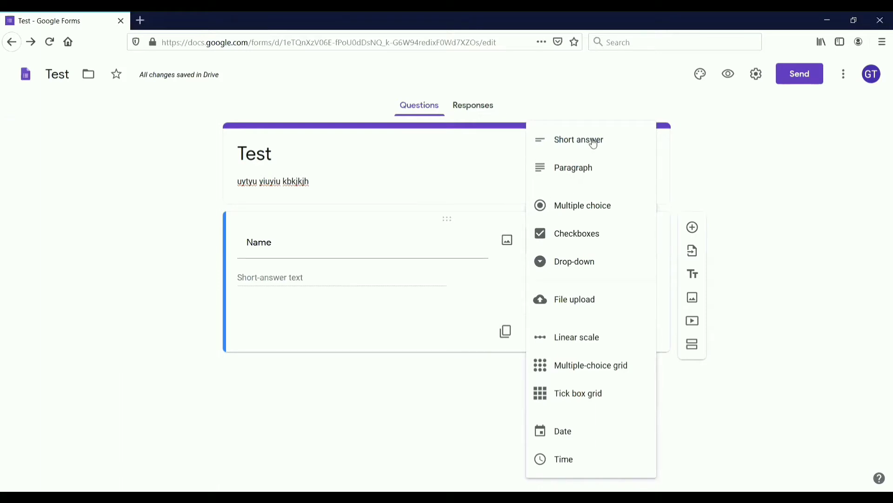
click(401, 362)
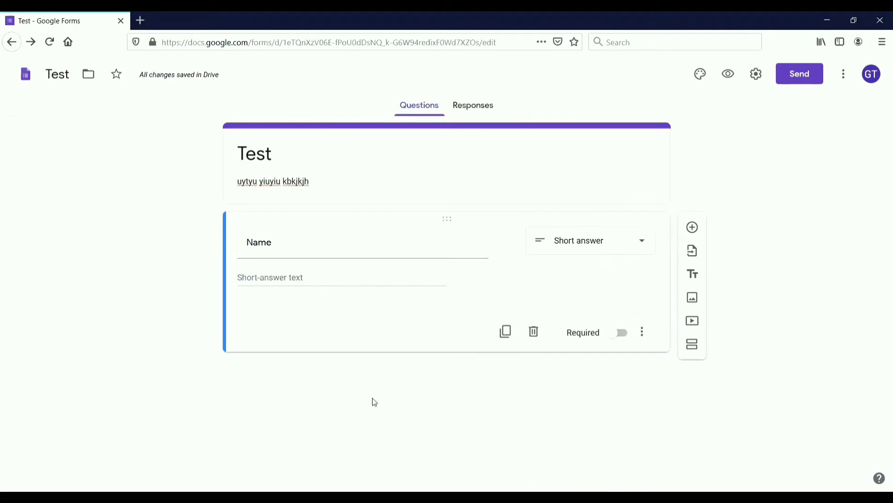
Step: Add an 'Address' question set to Paragraph below Name, followed by another blank question
click(701, 229)
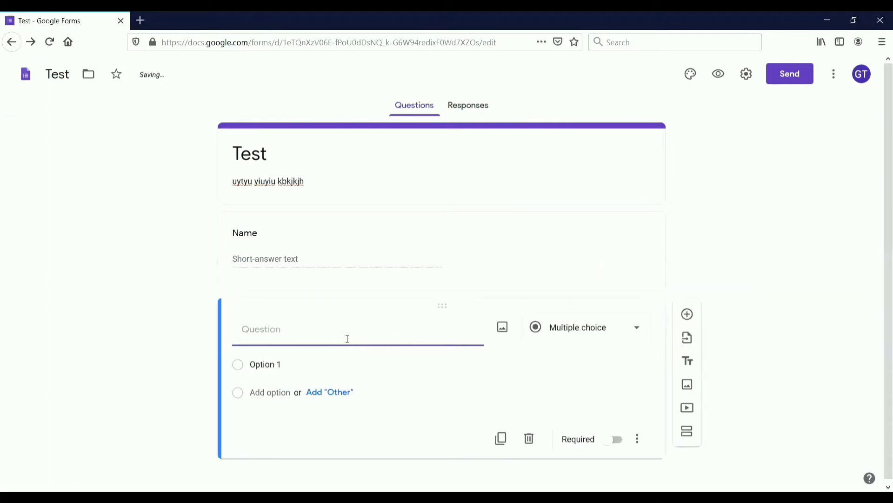
text(Address)
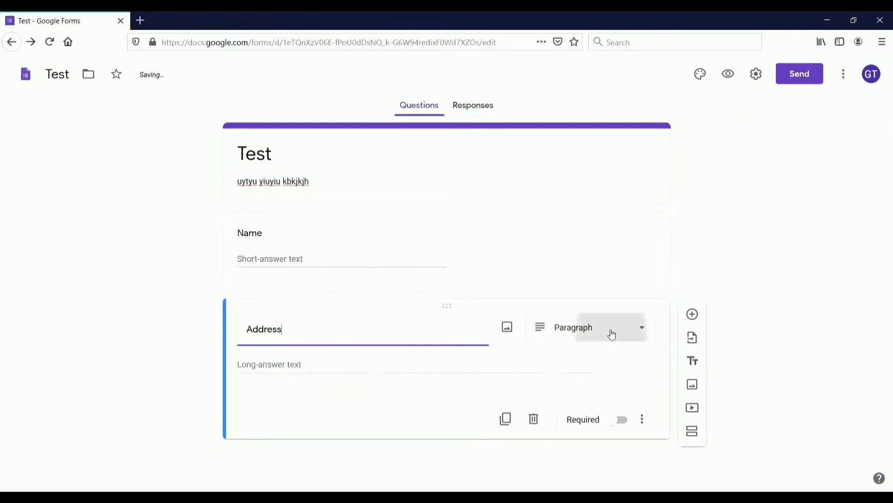
click(612, 335)
click(624, 178)
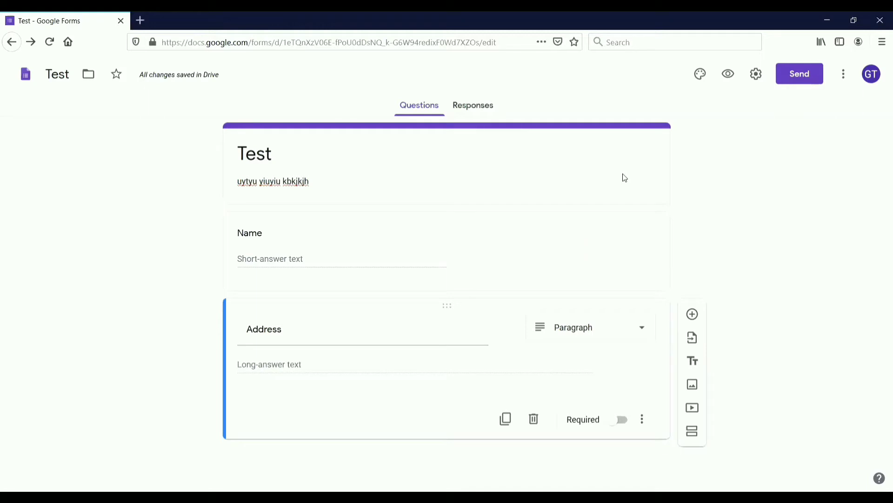
key(F5)
click(693, 315)
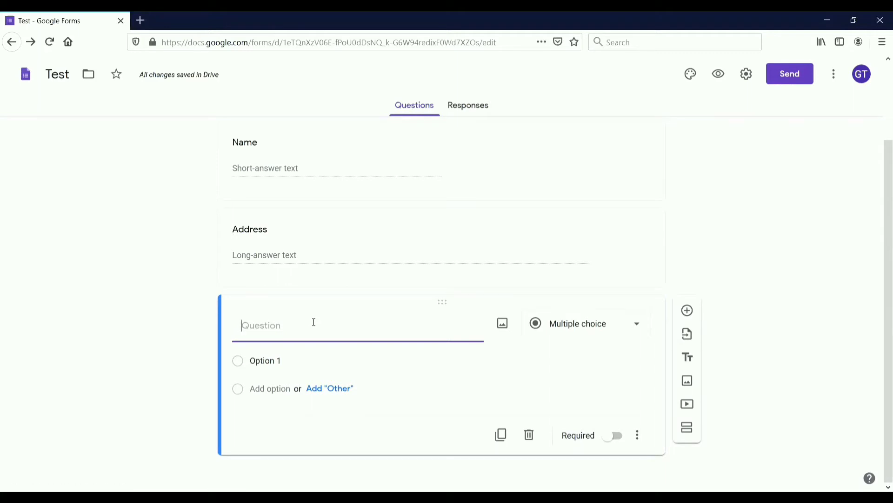
Step: Change the new question to Checkboxes, then to Drop-down, and select its Option 1 text
click(589, 329)
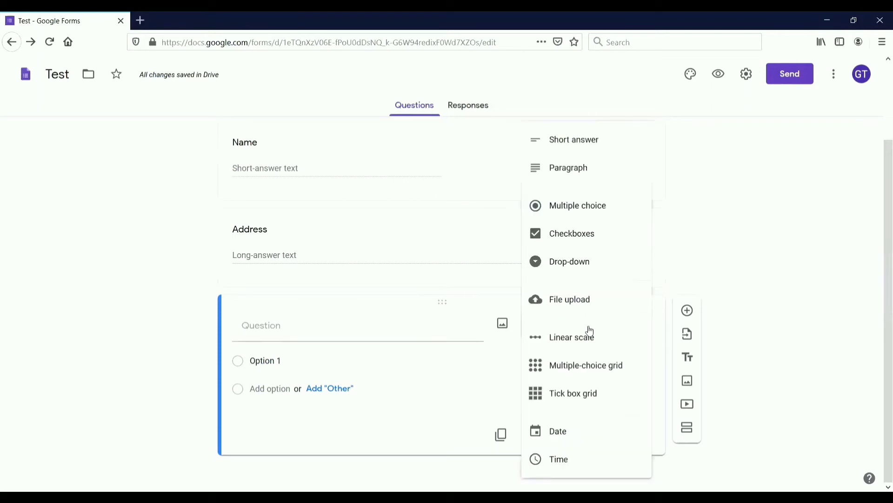
click(586, 243)
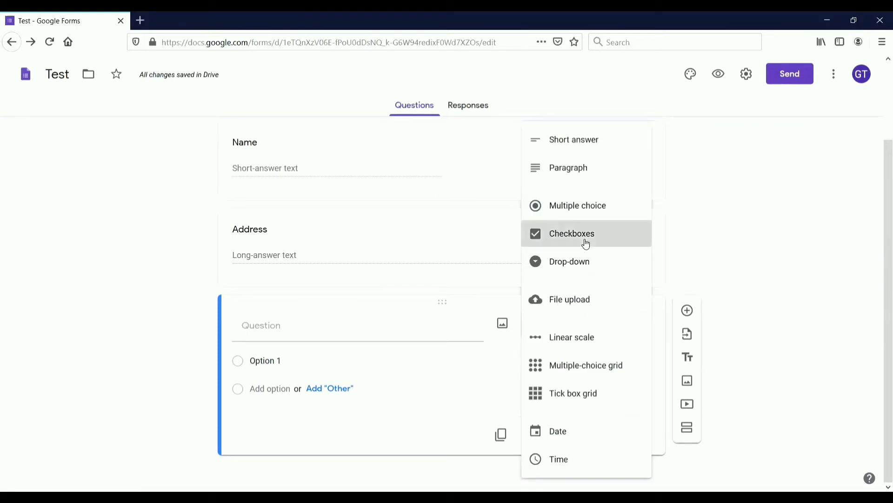
click(593, 329)
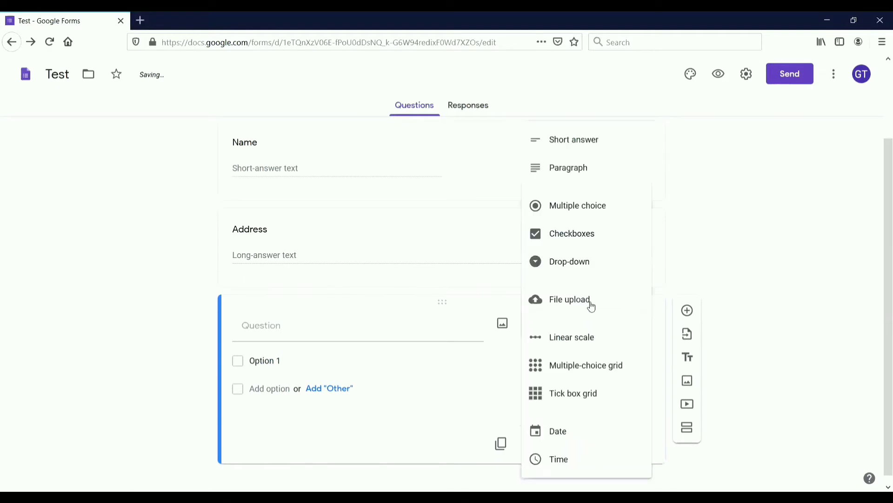
click(588, 257)
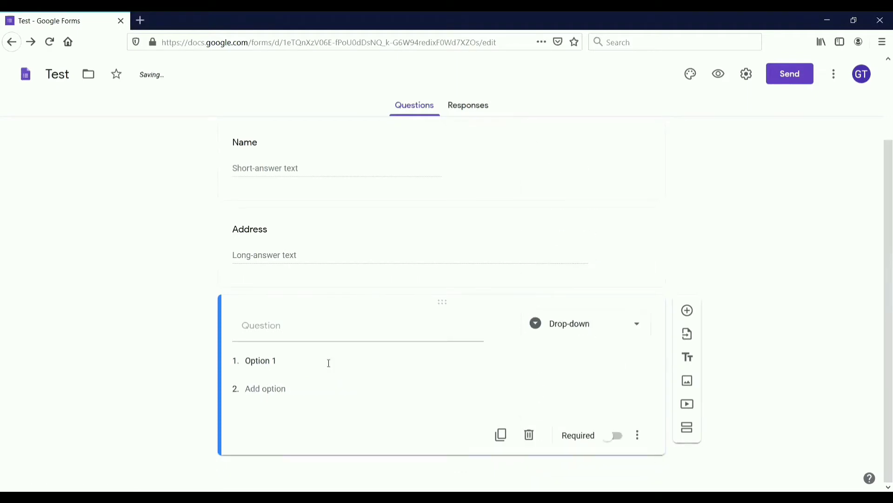
click(284, 362)
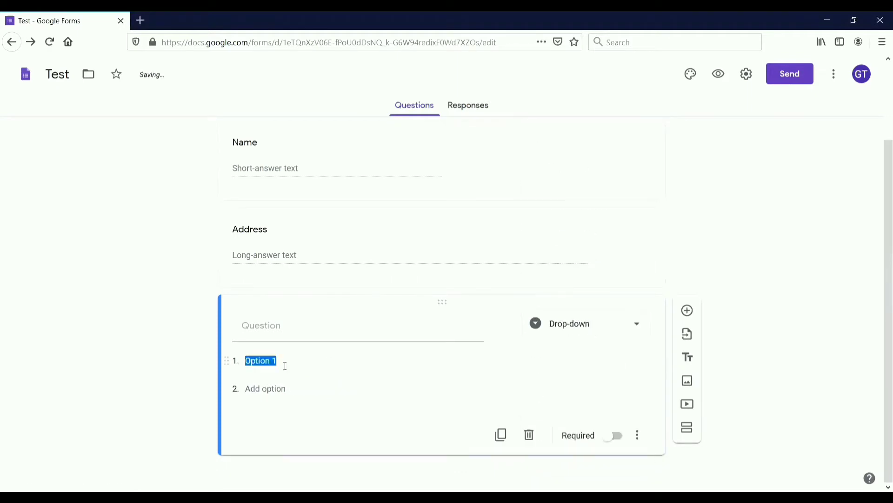
click(327, 393)
click(289, 361)
click(295, 394)
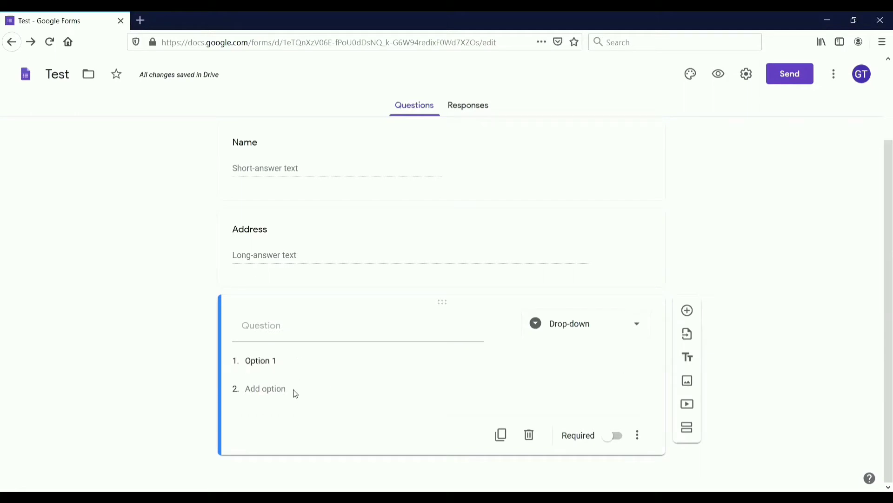
Step: Try the File upload type, cancel its notice, and keep the question as Drop-down
click(631, 322)
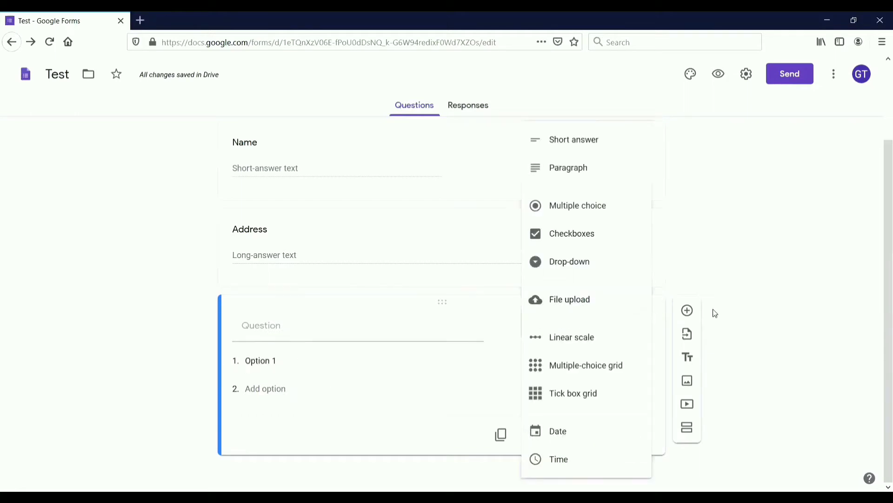
click(741, 257)
click(608, 327)
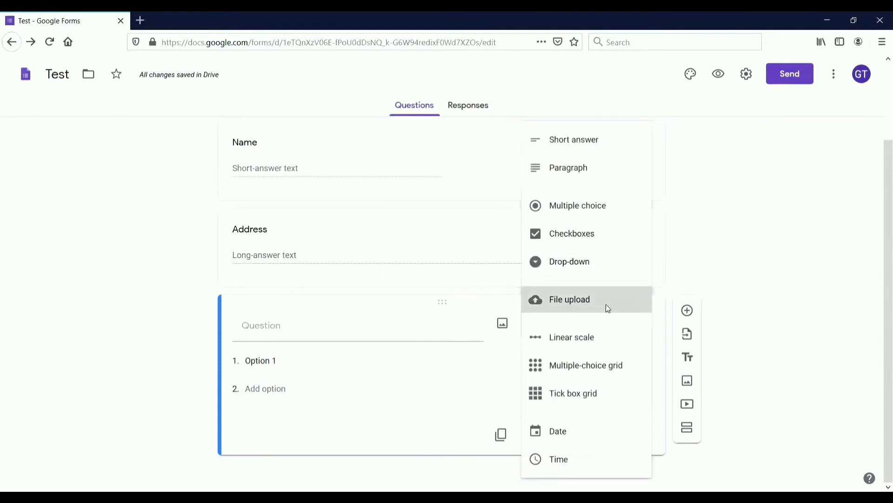
click(606, 306)
click(596, 432)
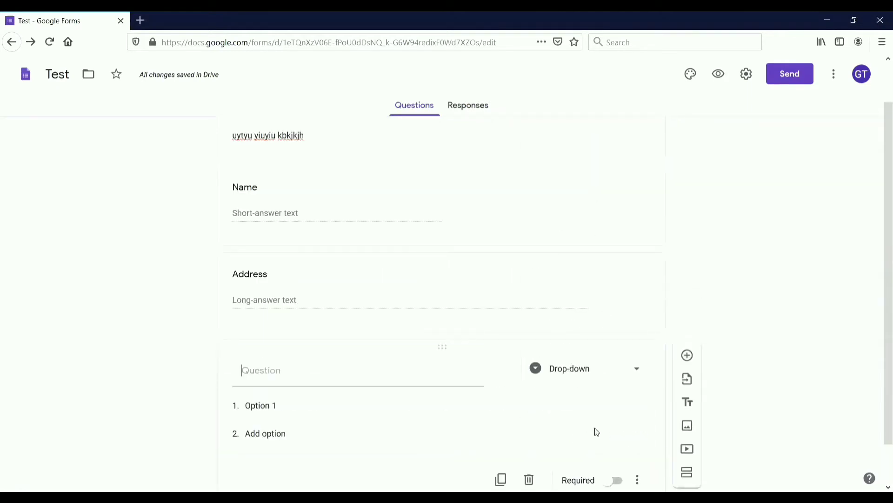
click(634, 374)
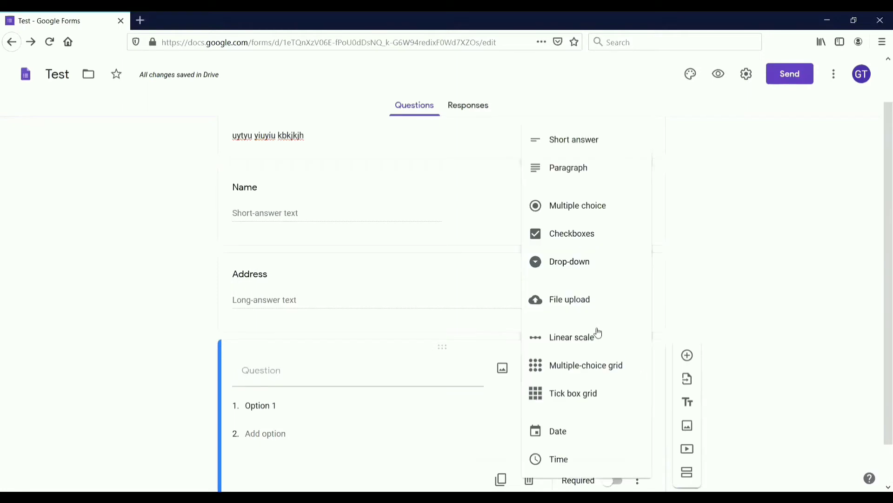
Step: Convert the third question to a 1–5 linear scale, adding a 'Low' label and then clearing it
click(595, 338)
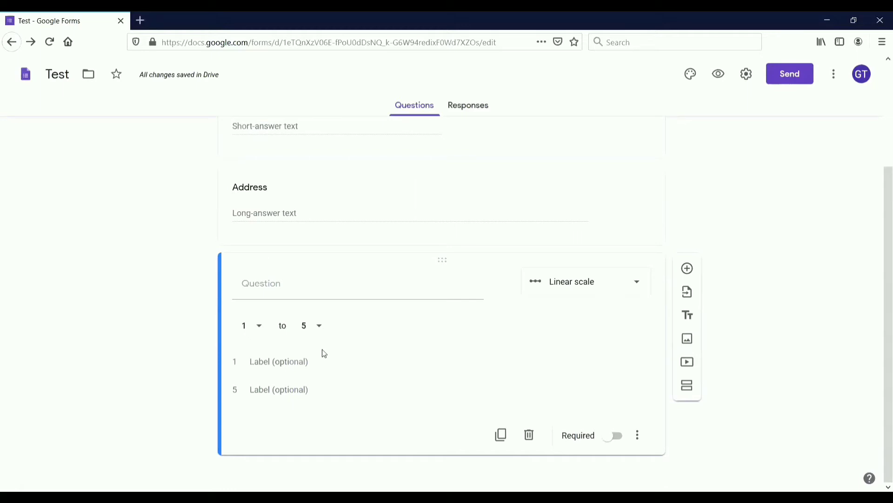
click(283, 363)
text(0)
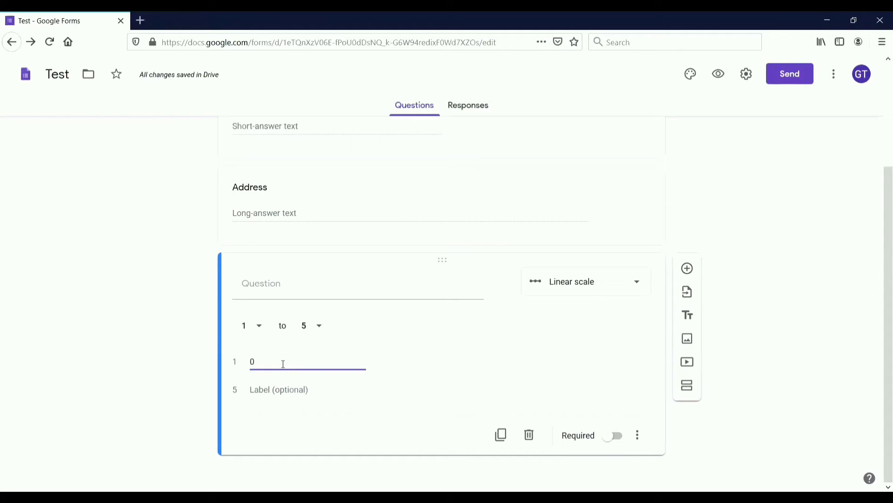
key(BackSpace)
text(Low)
click(291, 393)
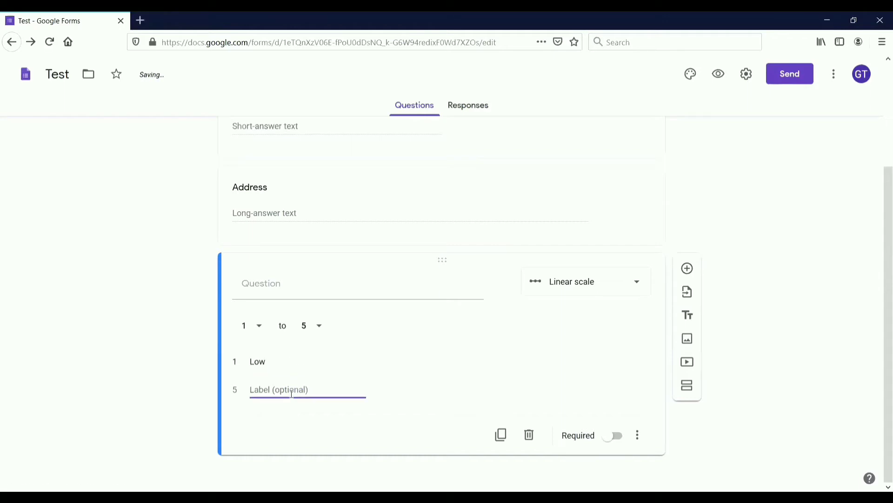
drag(279, 361, 174, 354)
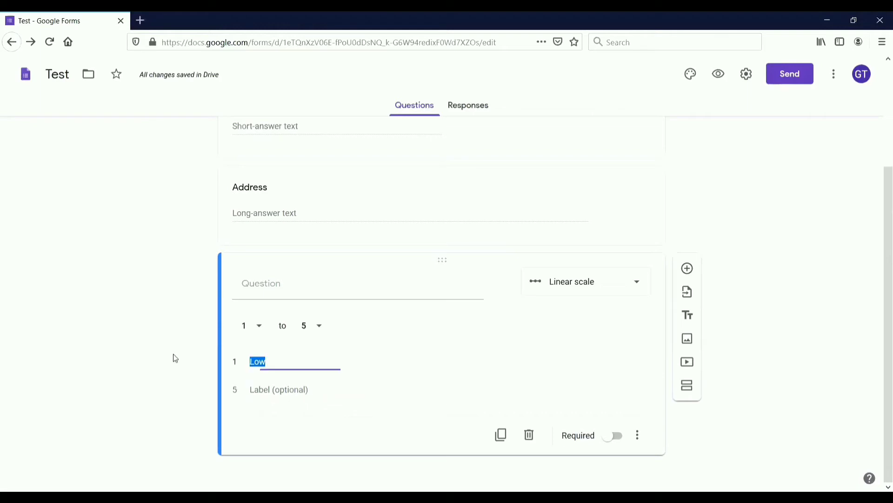
key(BackSpace)
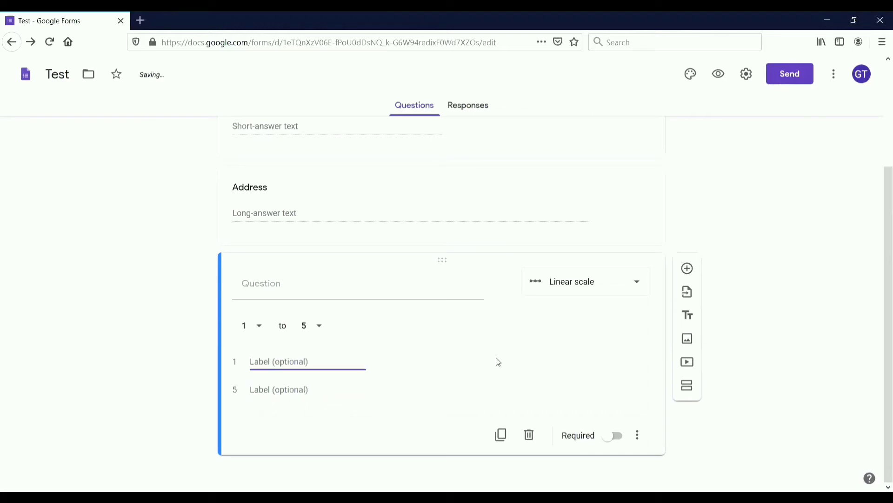
click(644, 293)
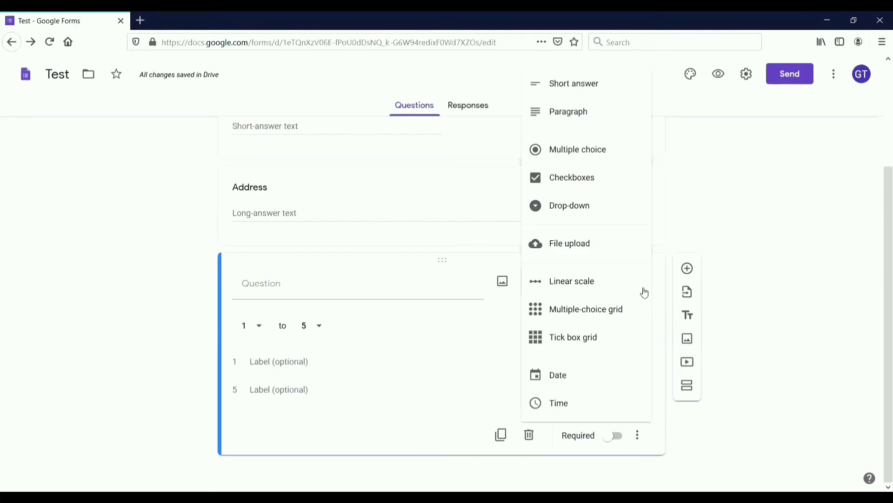
Step: Make the new question a multiple-choice grid titled 'True or False'
click(629, 315)
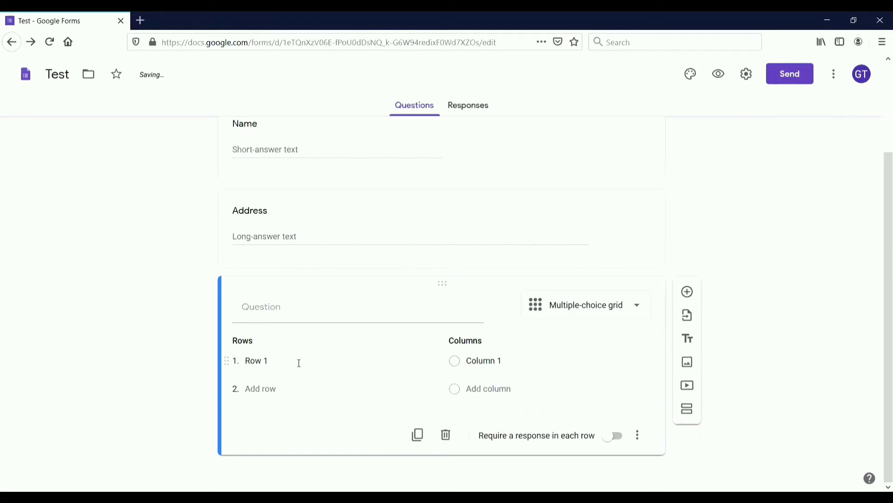
click(306, 312)
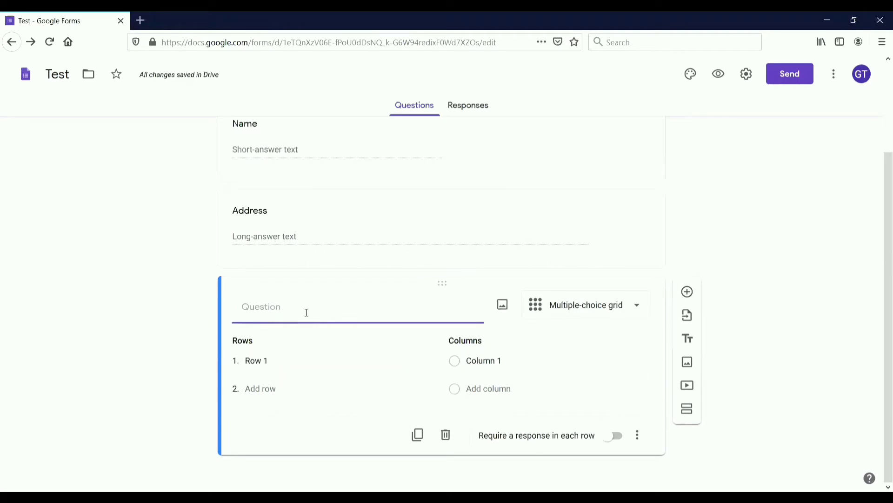
text(Question 1)
drag(307, 312, 175, 298)
text(True )
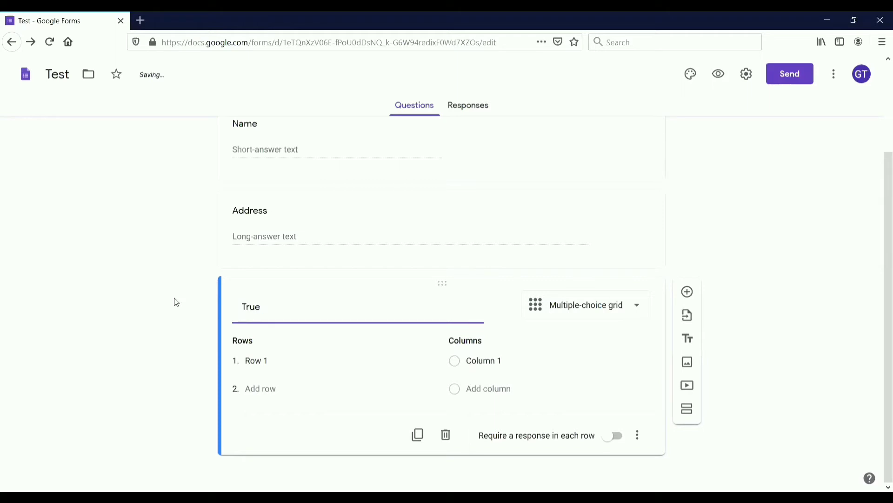
text(or False)
Step: Name the grid rows 'Question 1' and 'Question 2' and the columns 'True' and 'False'
click(275, 360)
text(Q)
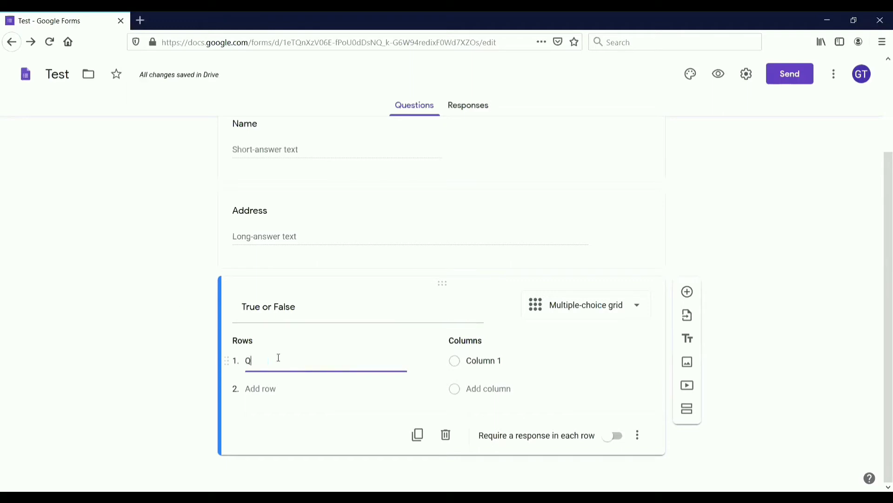
text(uestion)
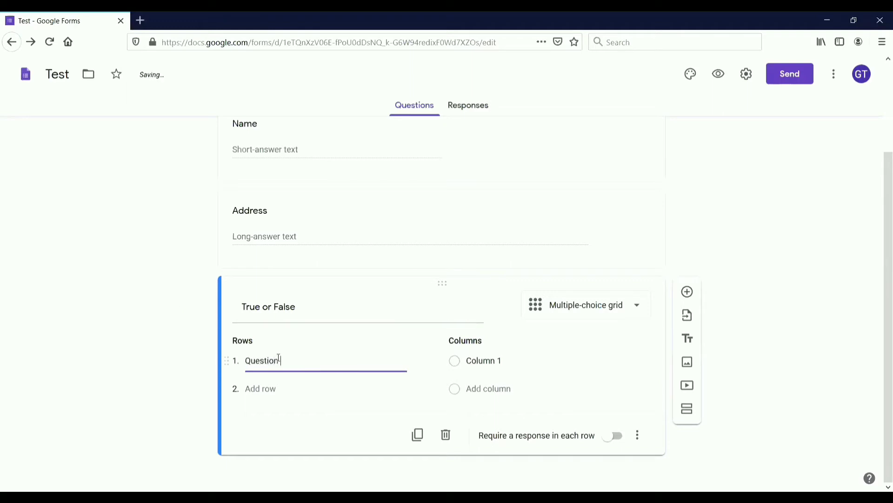
click(511, 364)
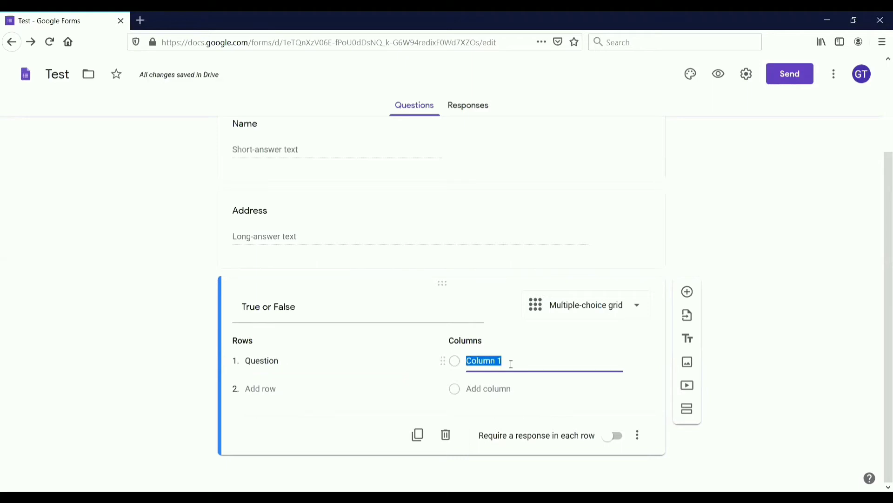
text(True)
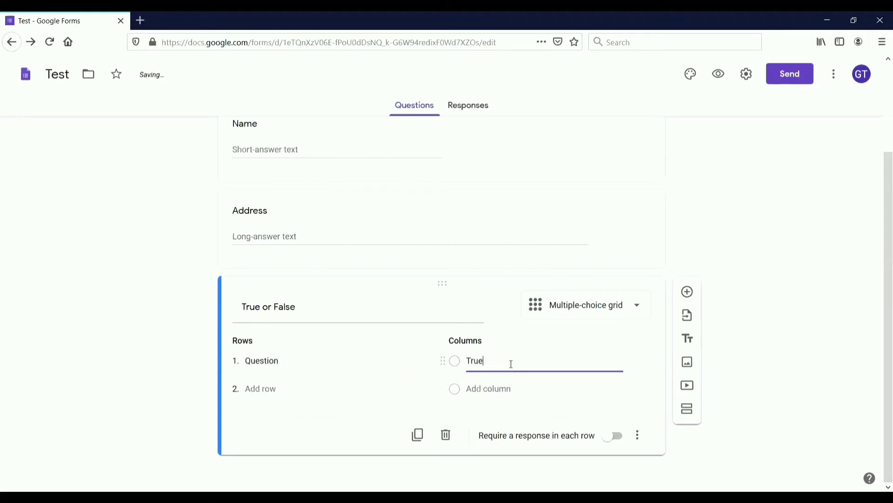
click(291, 359)
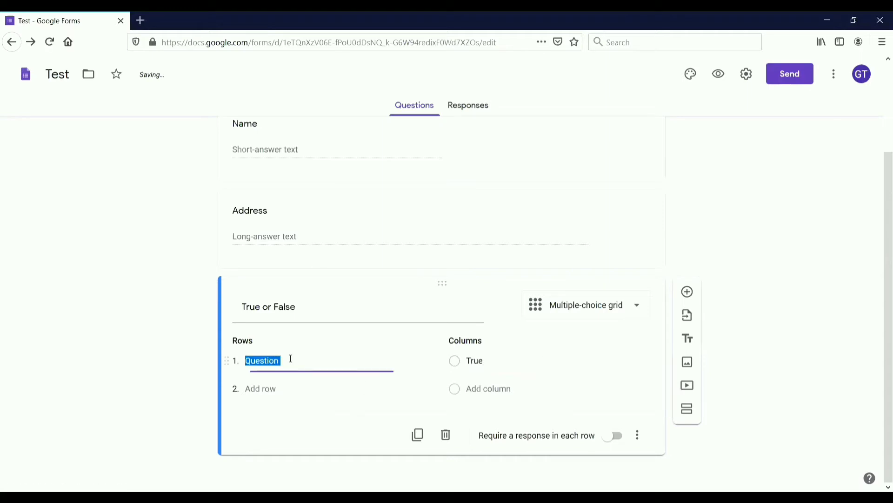
click(291, 359)
click(321, 392)
double_click(254, 388)
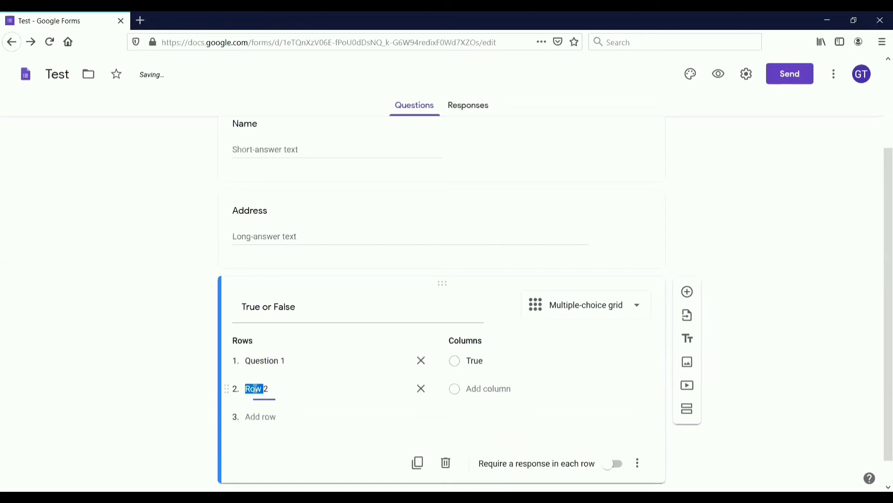
text(Q)
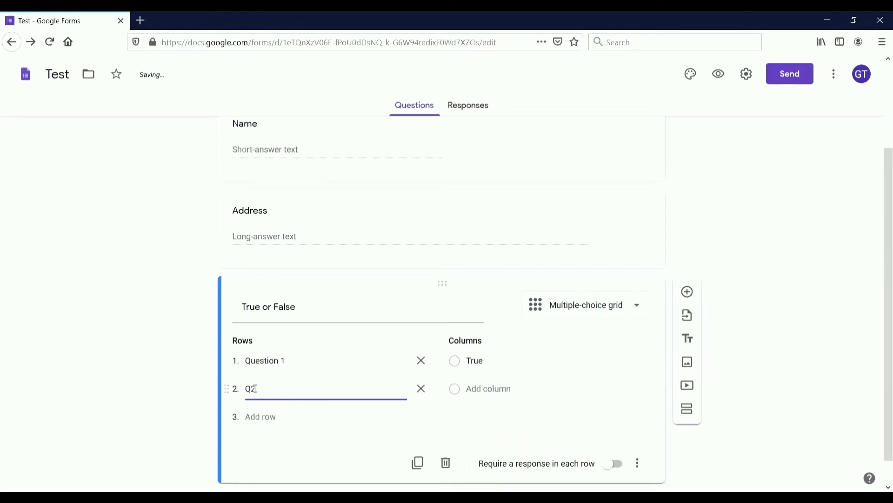
text(uestion 2)
key(BackSpace)
click(468, 386)
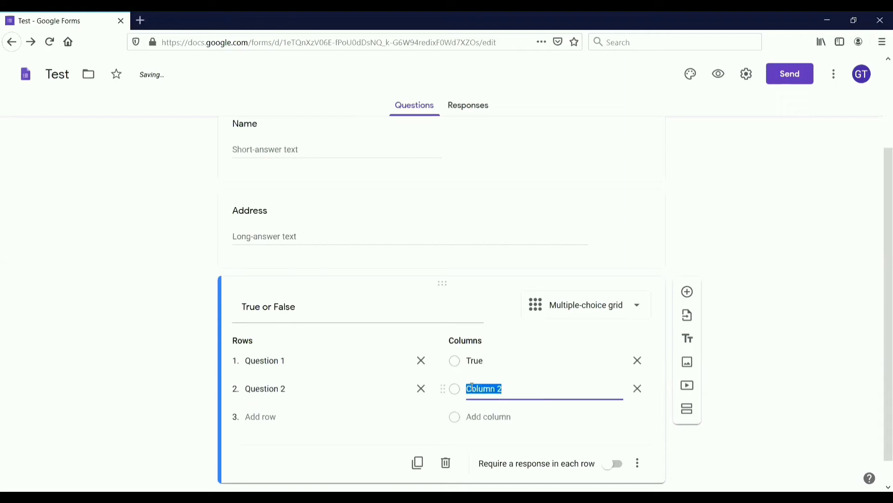
text(False)
Step: Add Row 3 and Row 4 to the grid, then insert a new question below it
click(293, 417)
click(263, 445)
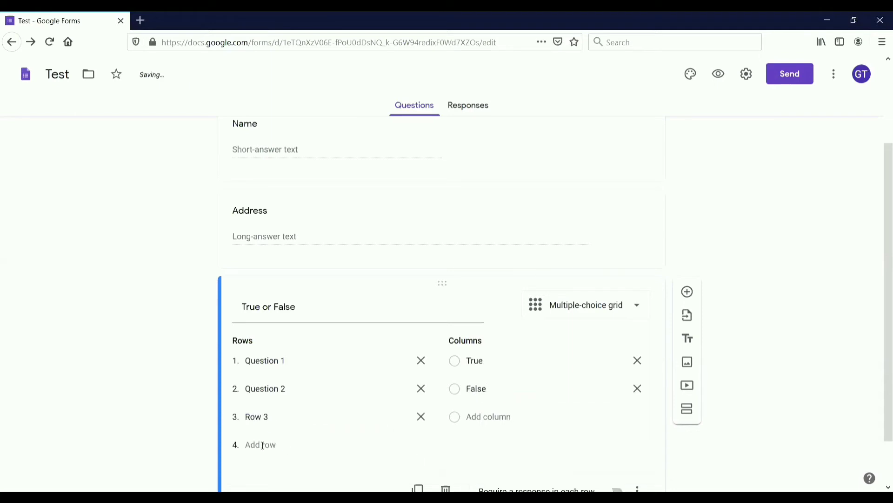
click(263, 444)
click(754, 416)
scroll(754, 417, down, 1)
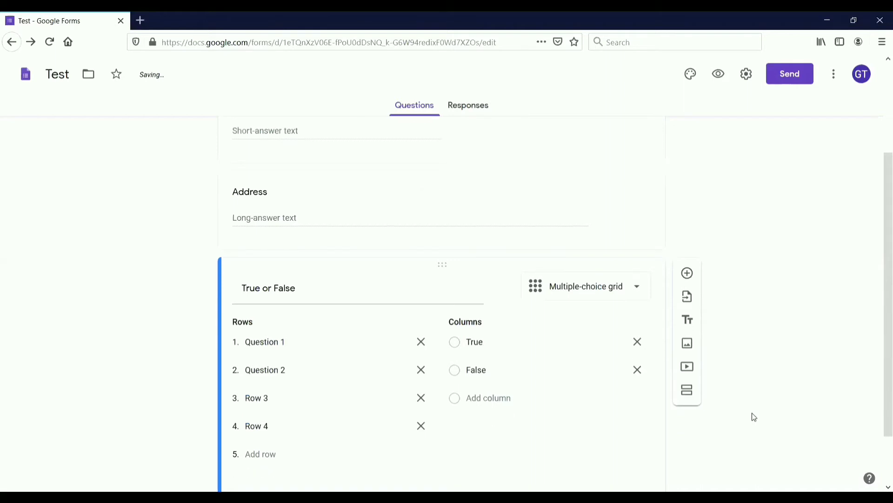
scroll(753, 417, down, 2)
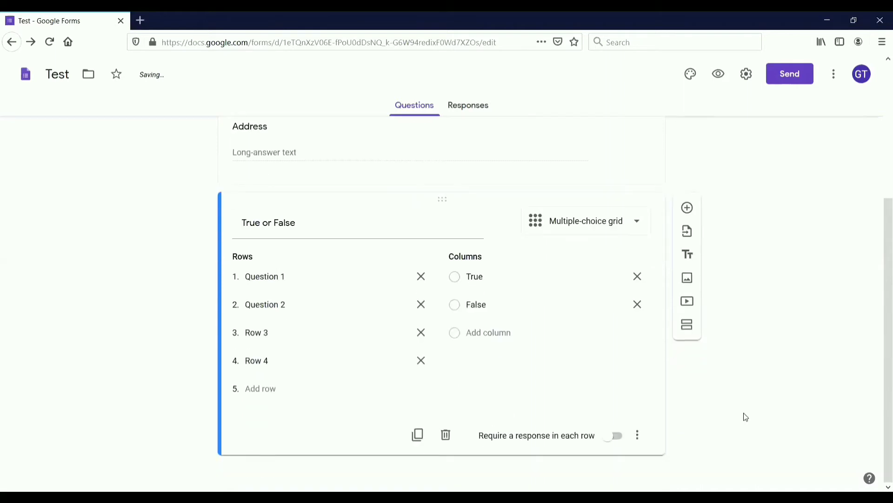
click(687, 209)
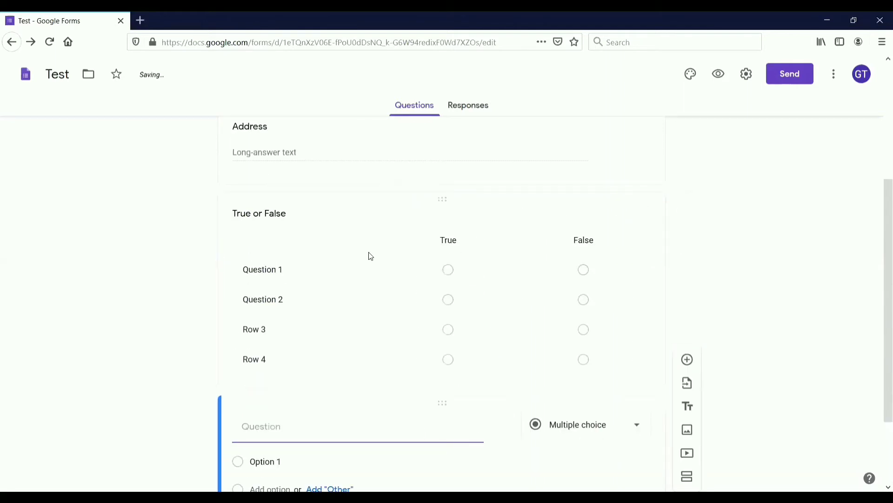
Step: Change the question below the True or False grid to a Tick box grid with Row 1 and Column 1
click(455, 275)
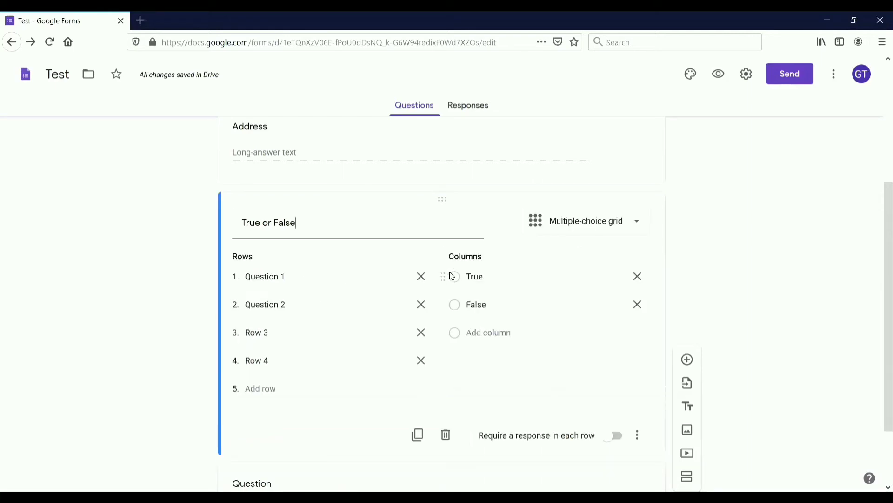
click(175, 248)
scroll(753, 316, down, 3)
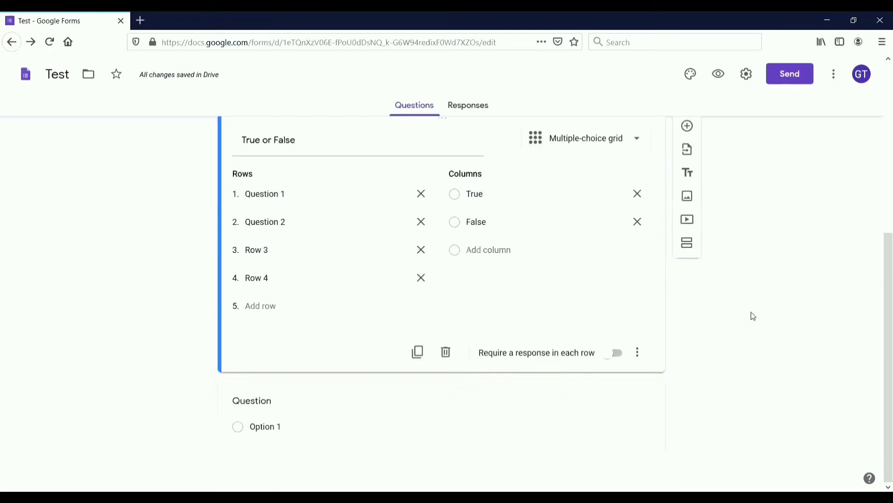
click(492, 419)
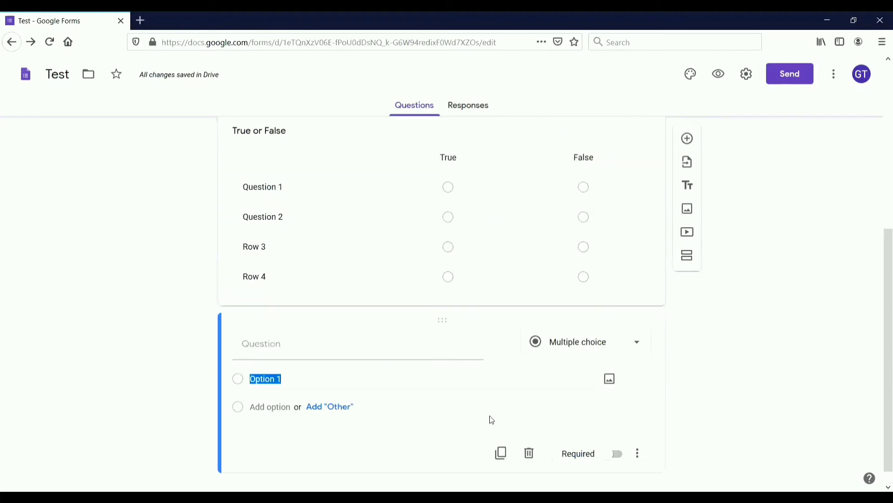
click(624, 353)
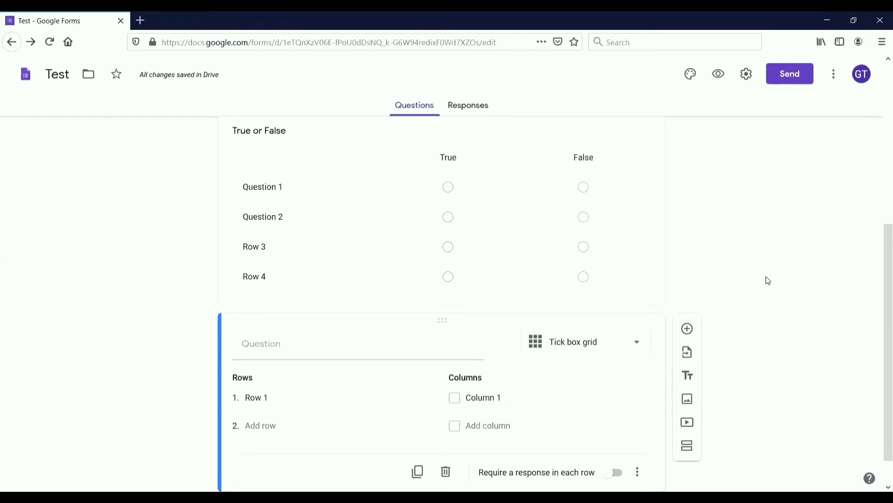
scroll(768, 280, down, 1)
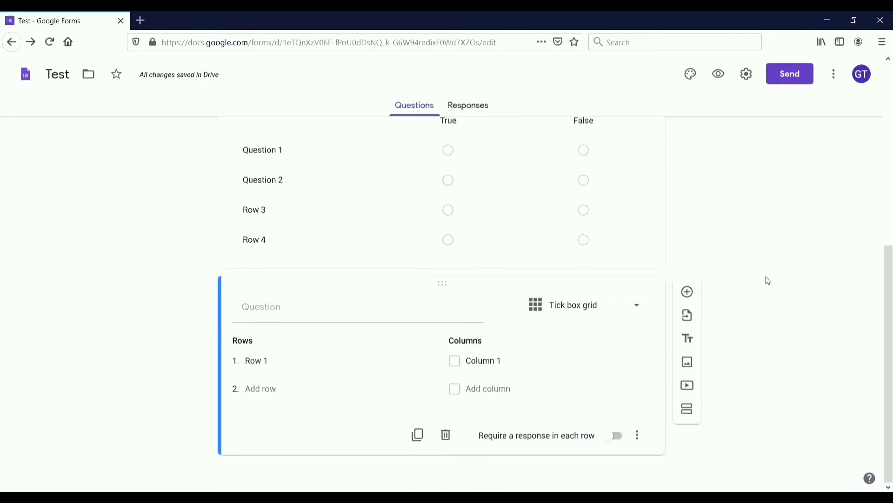
scroll(639, 371, up, 3)
Step: Require a response in each row of the True or False grid
click(505, 221)
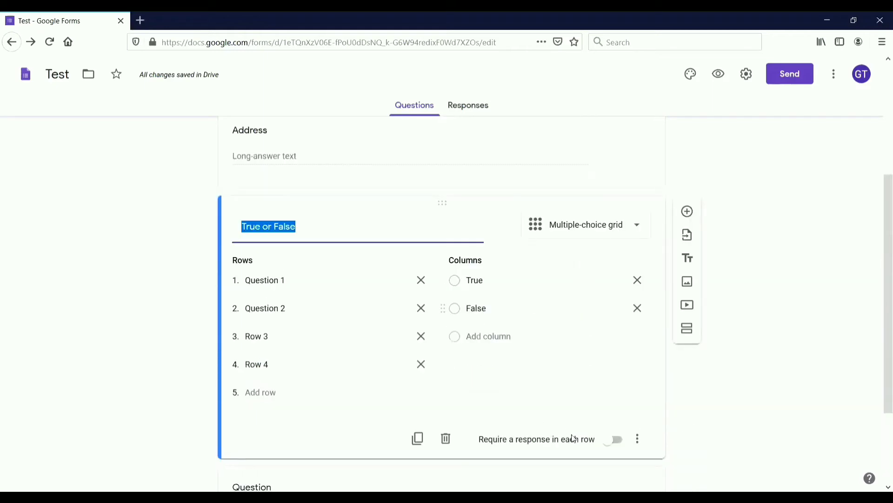
click(617, 441)
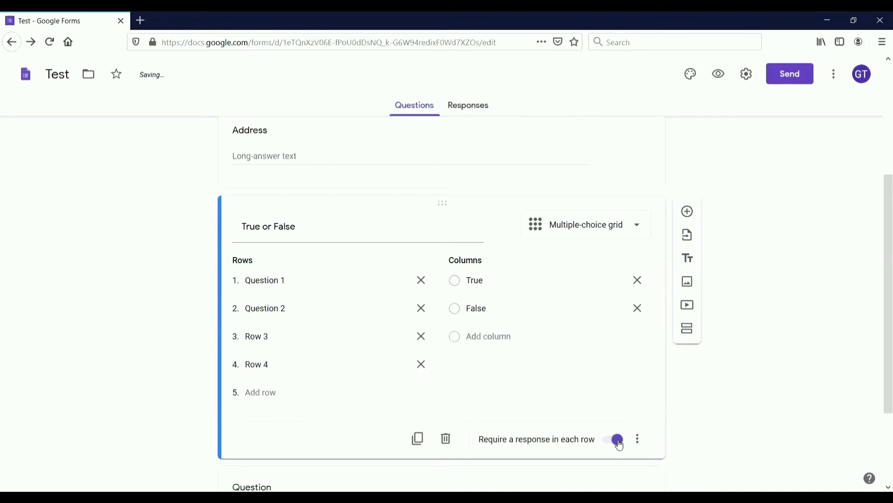
scroll(582, 303, up, 4)
Step: Mark the Address paragraph question as Required
click(576, 328)
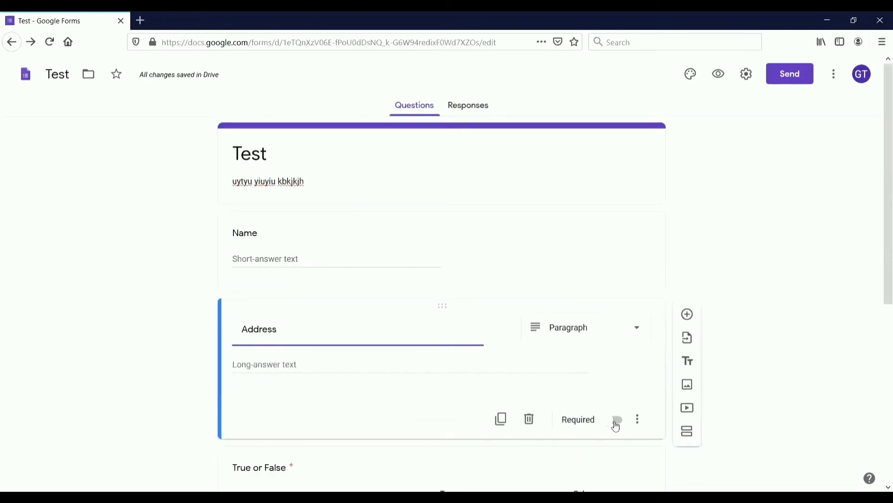
click(616, 421)
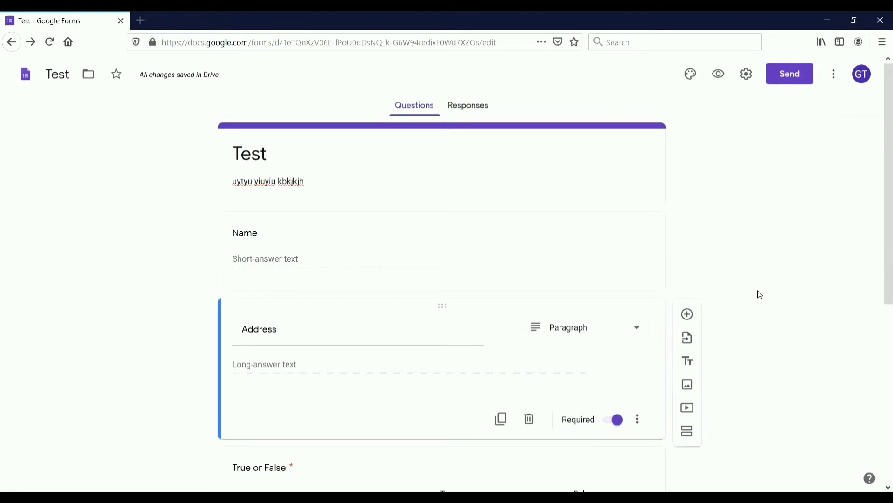
scroll(738, 340, down, 6)
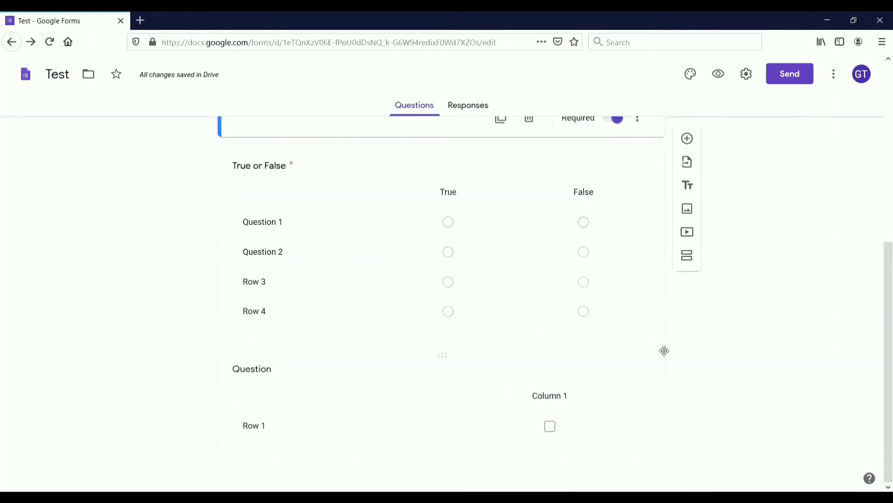
scroll(664, 350, up, 6)
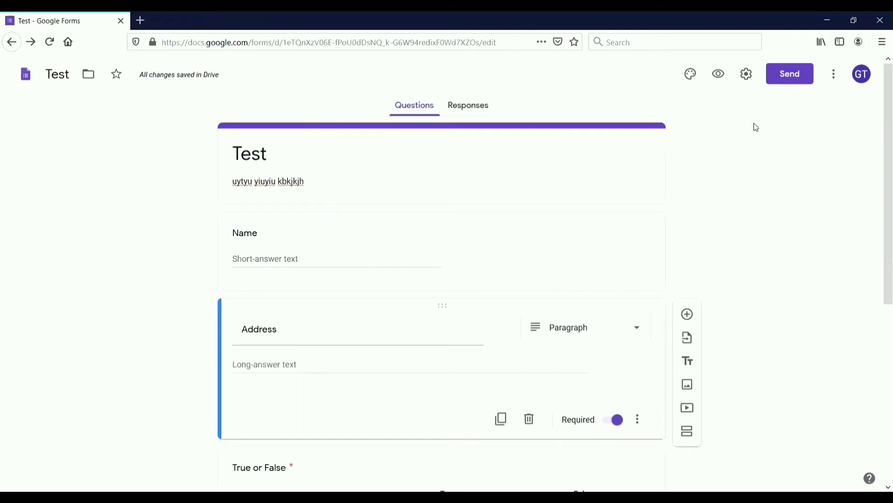
Step: Insert the guitar picture as the Test form's header image
click(692, 77)
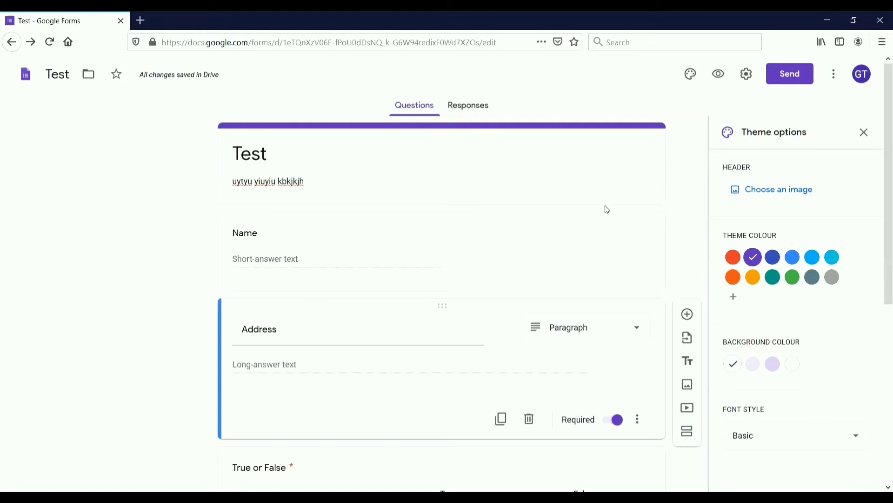
click(799, 195)
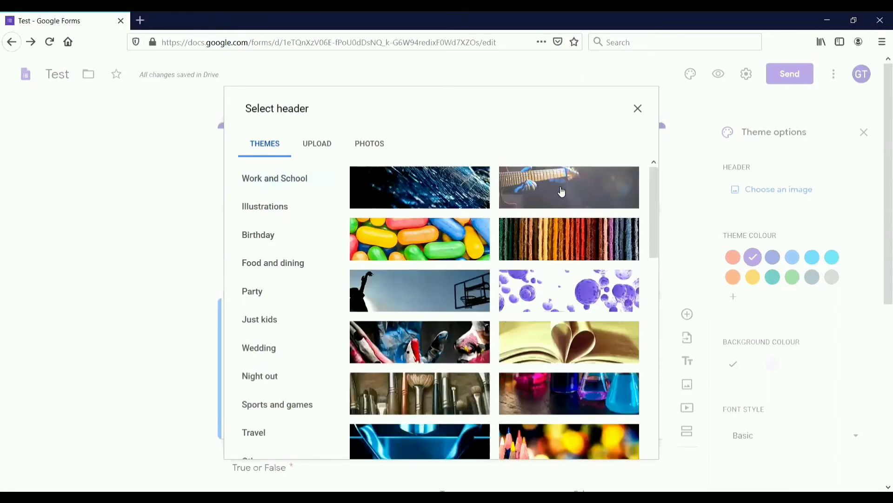
click(562, 191)
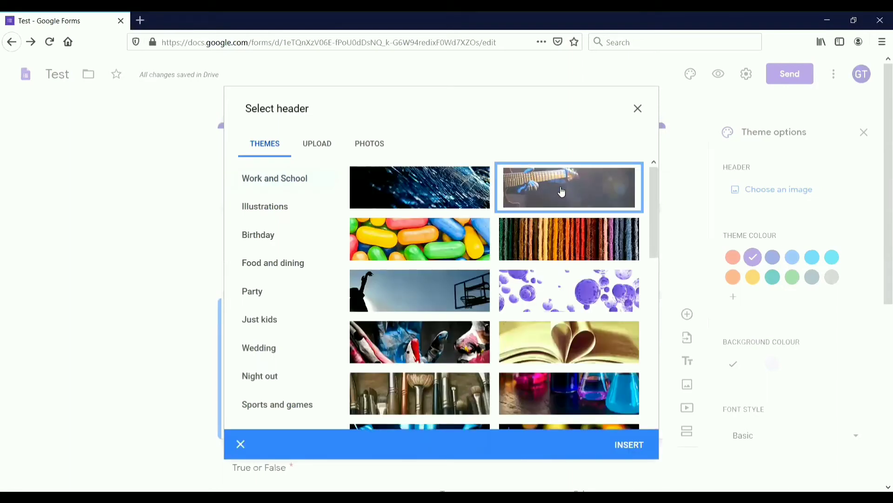
click(633, 442)
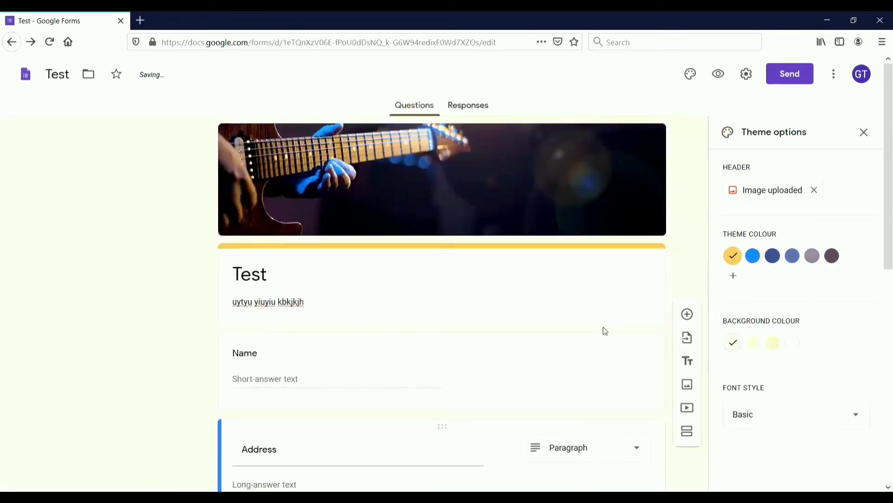
Step: Set a dark navy theme colour and the palest background, keeping the Basic font style
click(753, 257)
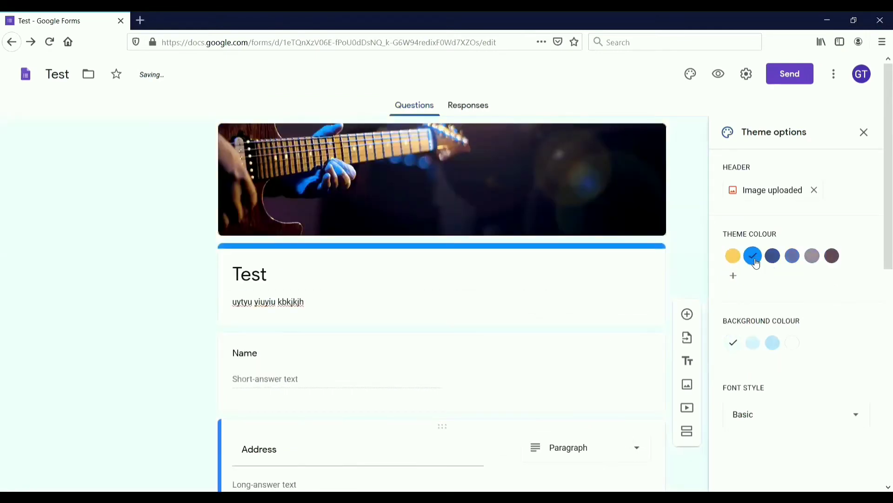
click(772, 256)
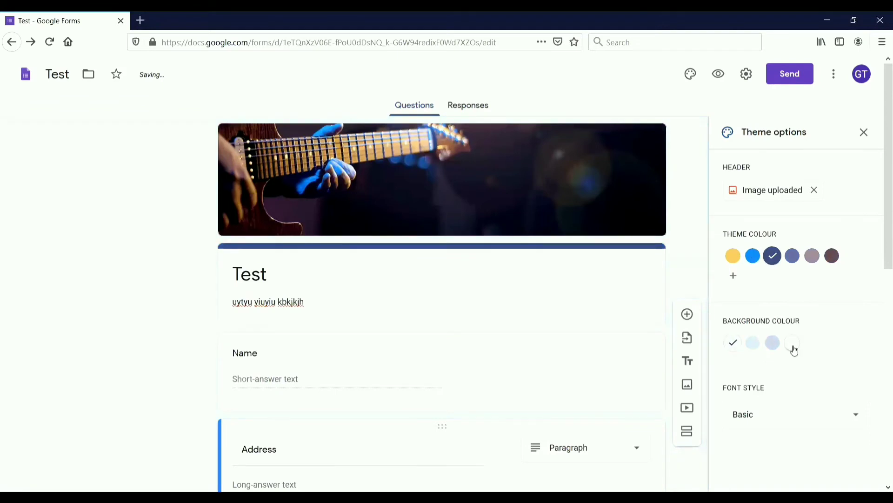
click(792, 343)
scroll(853, 370, down, 1)
scroll(853, 369, down, 1)
click(824, 419)
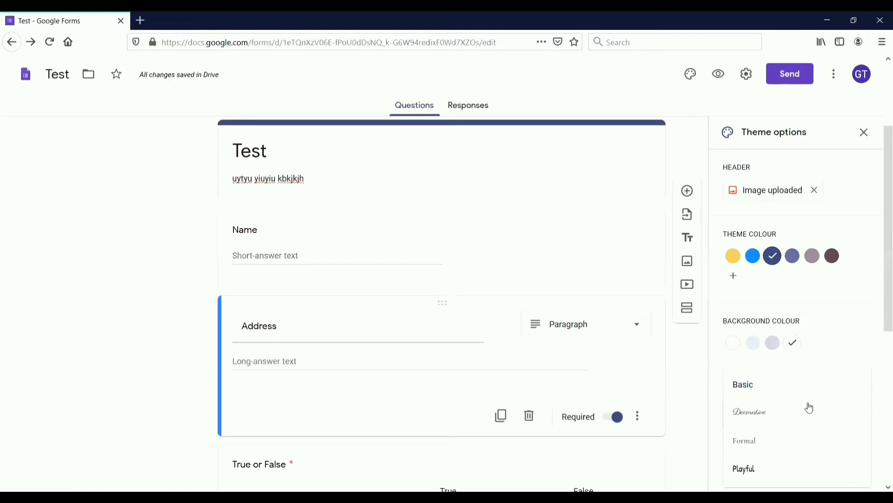
click(789, 384)
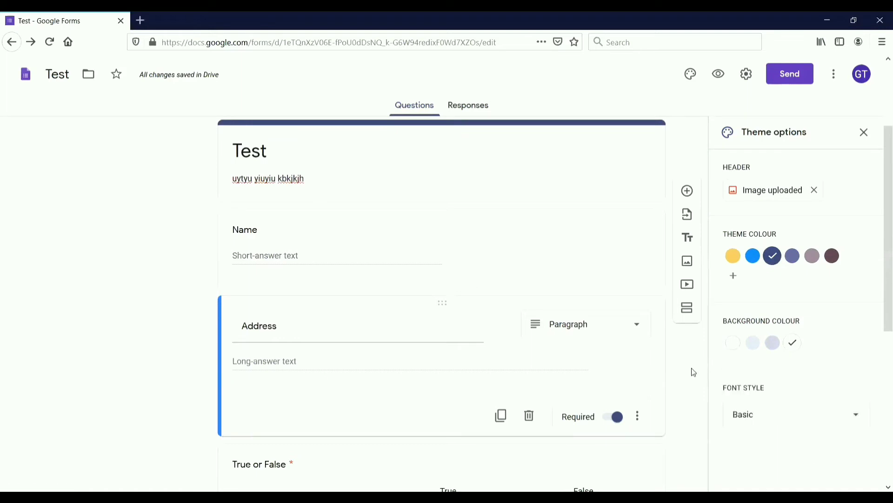
scroll(860, 413, down, 5)
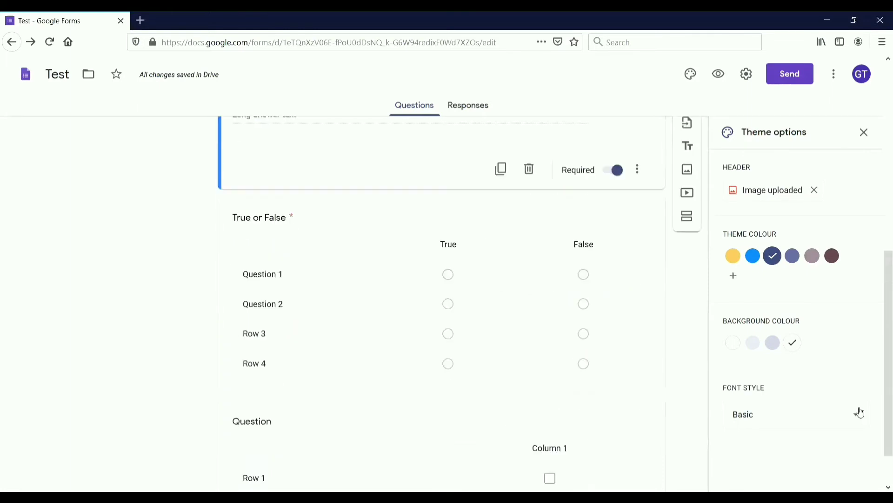
scroll(859, 412, up, 5)
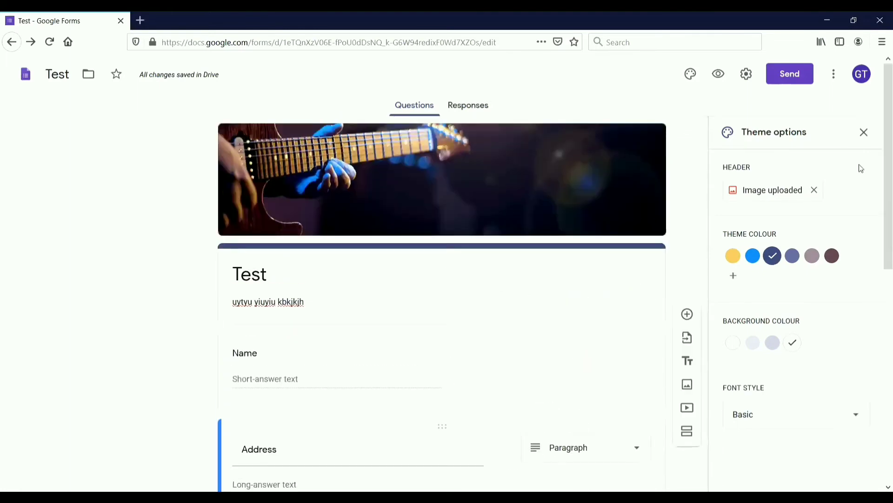
Step: Close theme options, preview the Test form in a new tab, then return to the editor
click(865, 133)
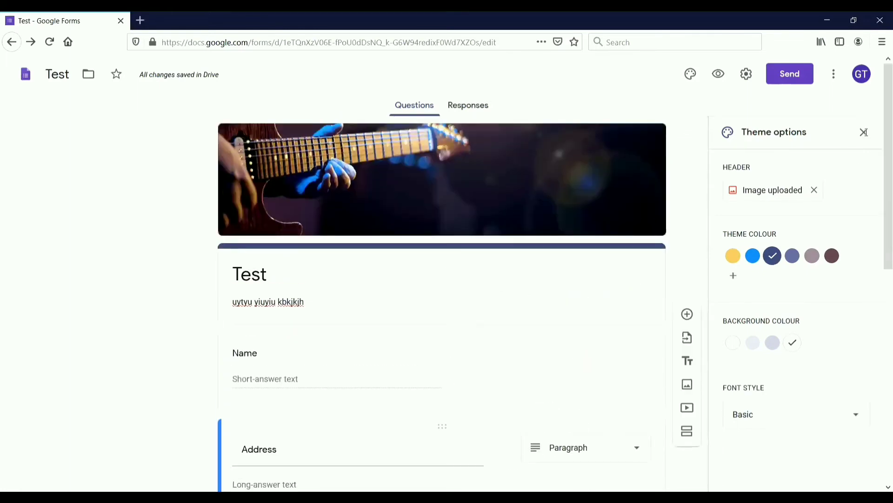
click(713, 80)
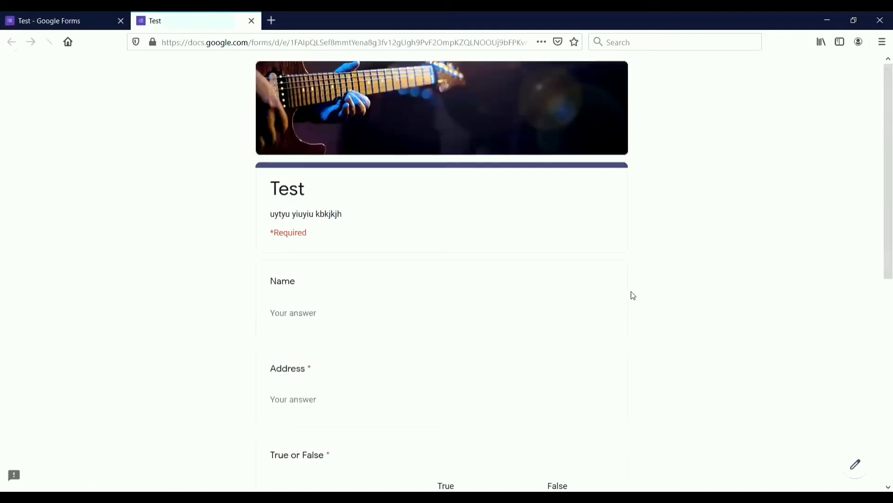
scroll(669, 247, down, 5)
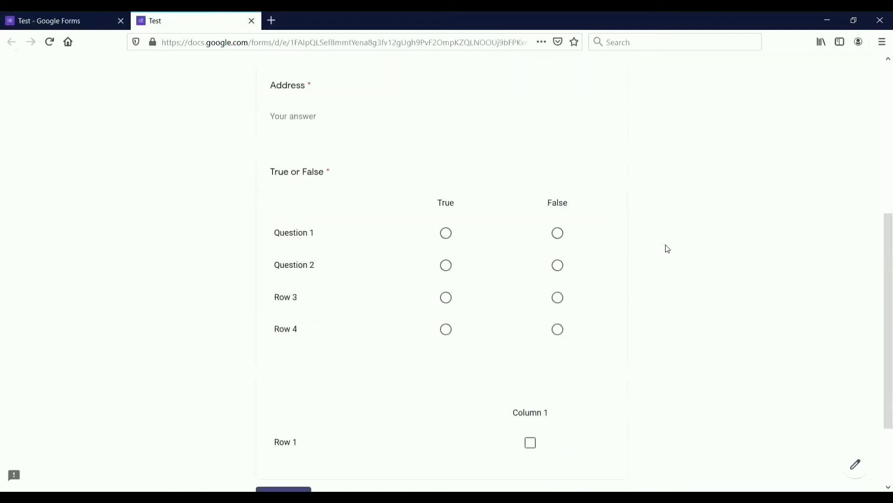
scroll(668, 248, down, 2)
scroll(668, 248, up, 8)
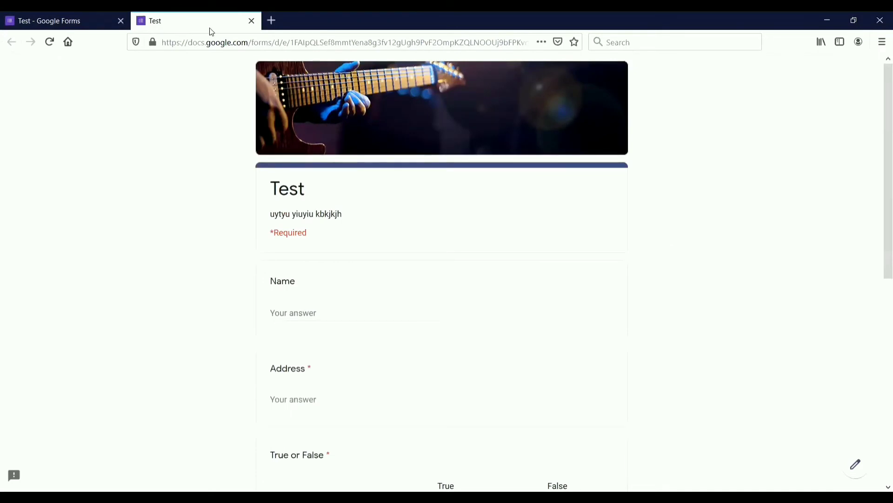
click(78, 24)
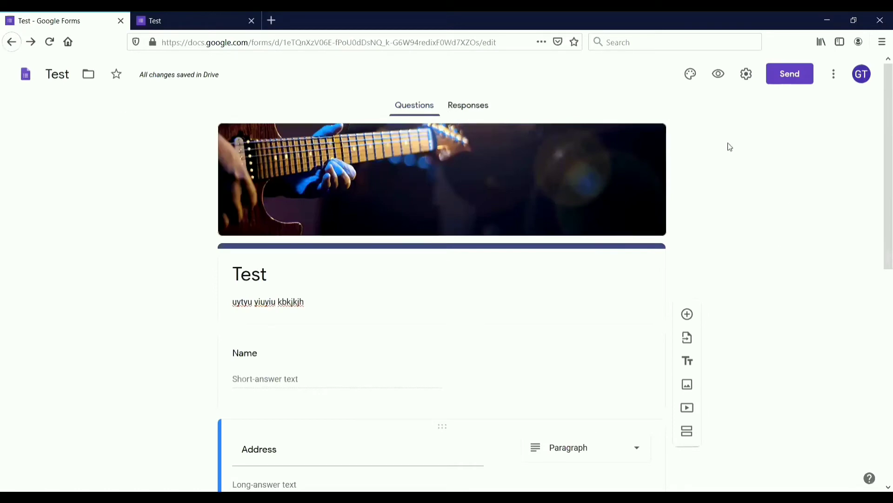
click(748, 77)
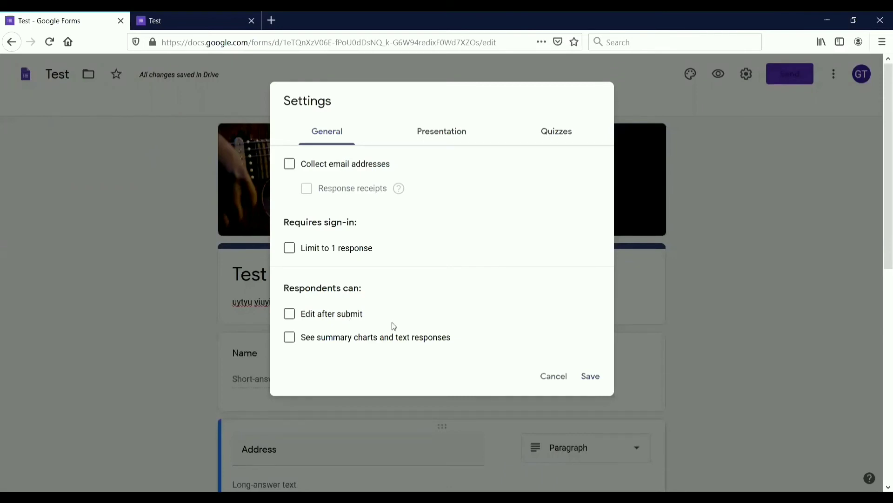
click(551, 375)
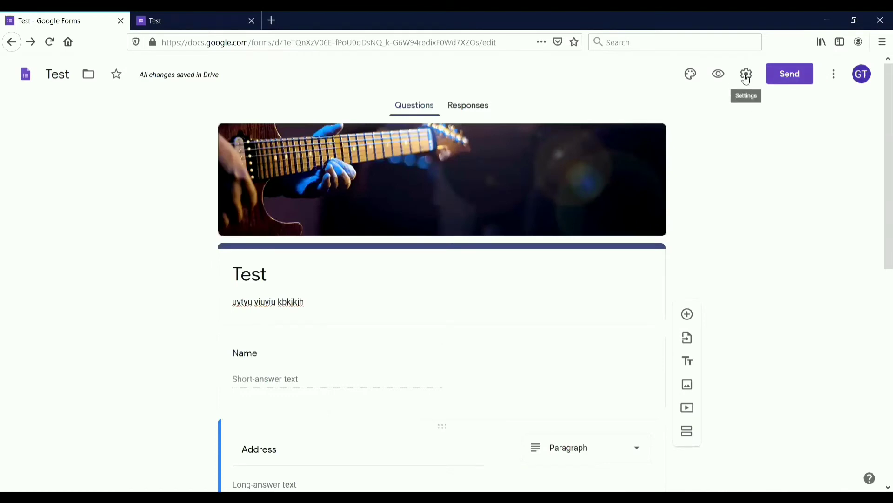
click(836, 74)
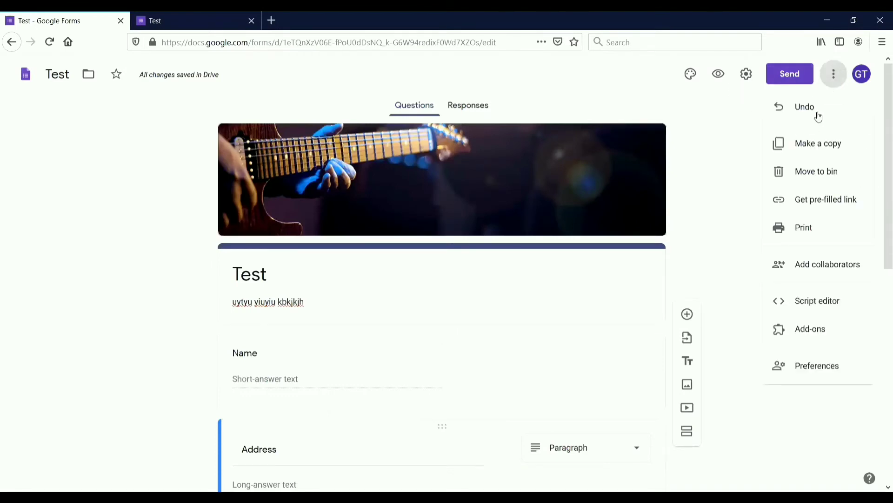
click(823, 334)
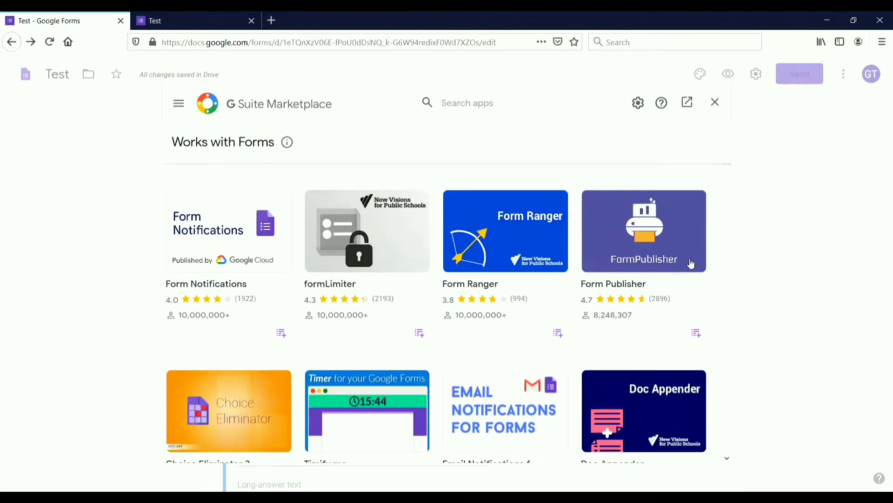
scroll(692, 264, down, 4)
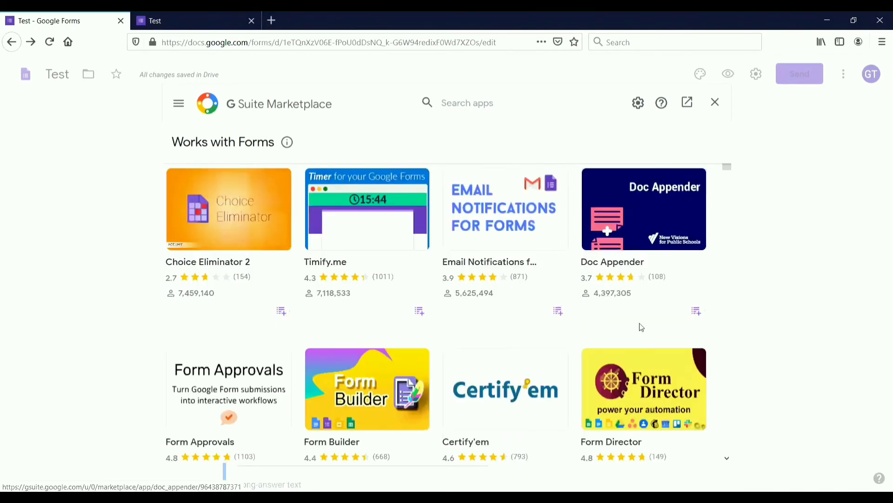
scroll(642, 327, down, 6)
scroll(632, 329, up, 3)
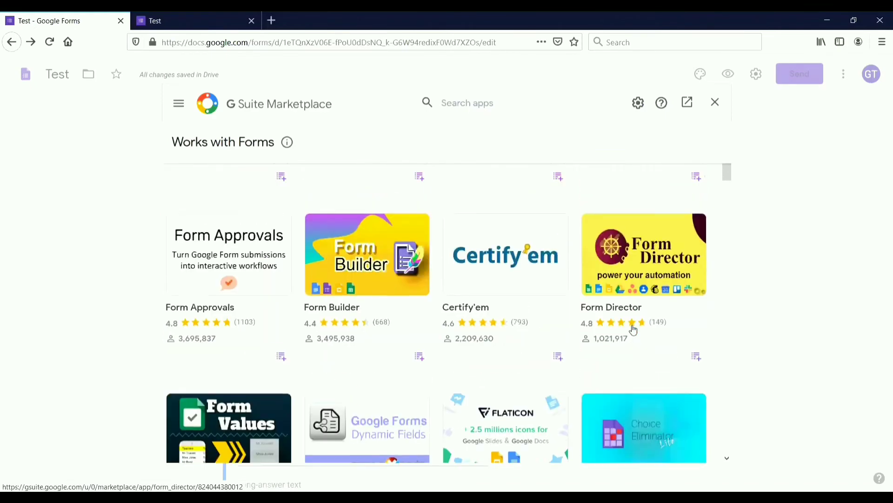
click(717, 101)
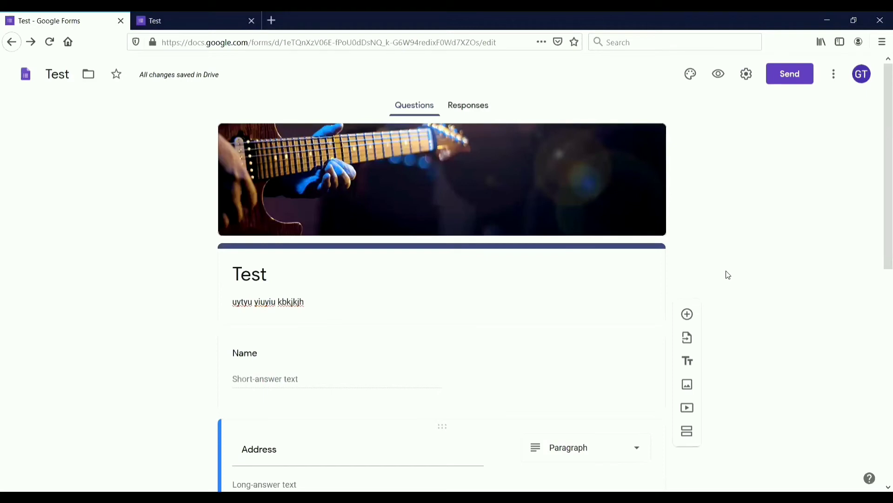
Step: Copy the Test form's shareable link from the Send dialog, then switch to the preview tab
click(802, 84)
click(347, 232)
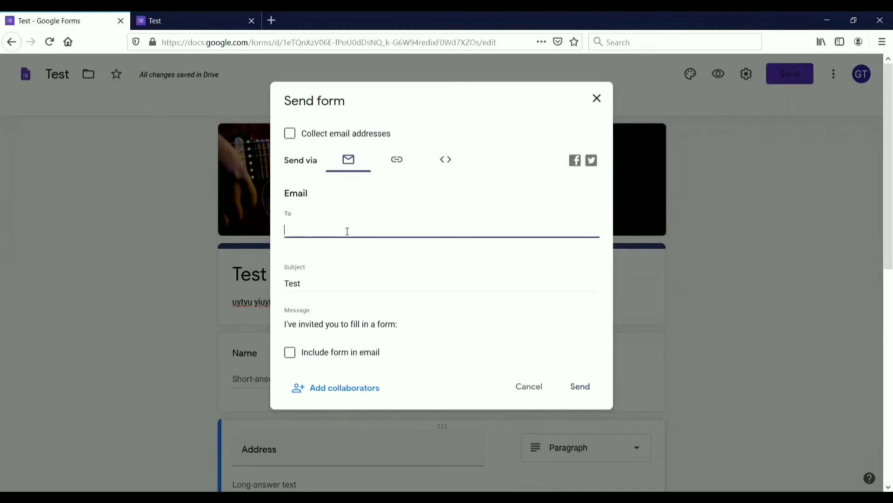
click(397, 160)
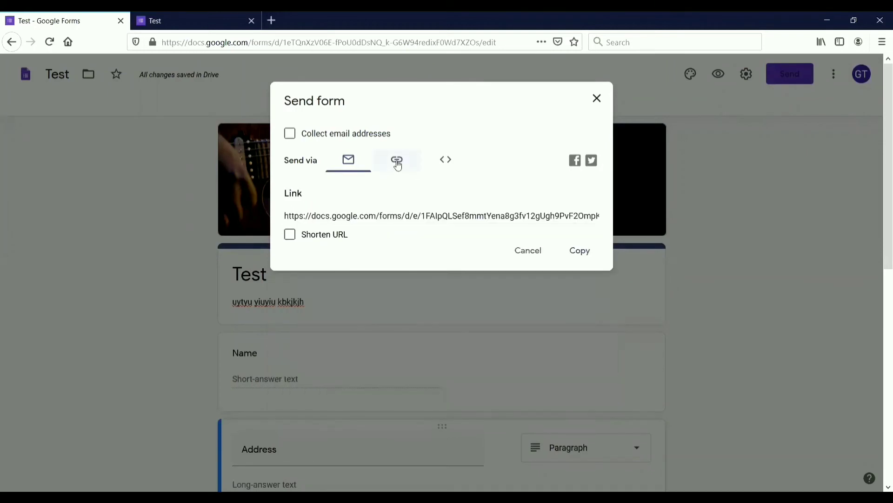
click(395, 219)
right_click(397, 218)
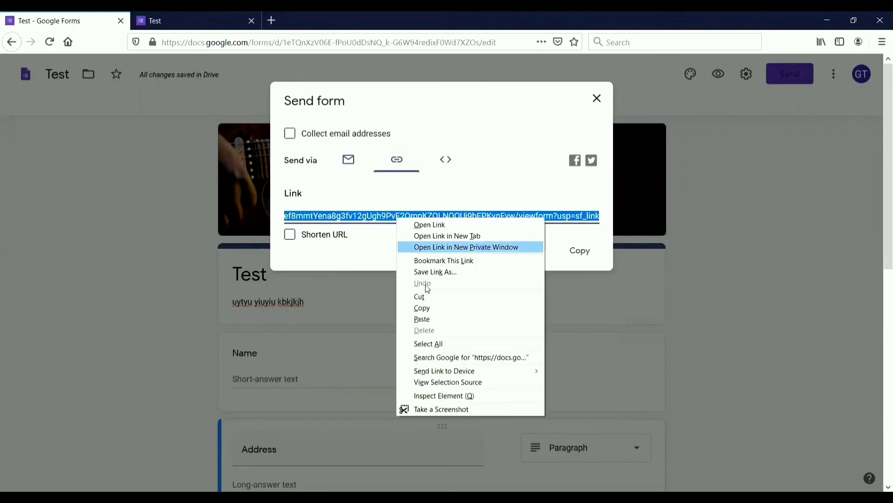
click(427, 307)
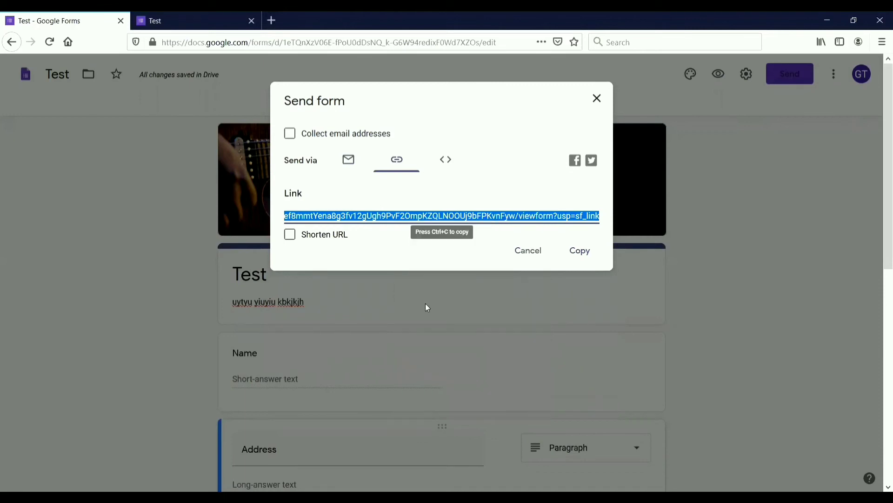
click(446, 161)
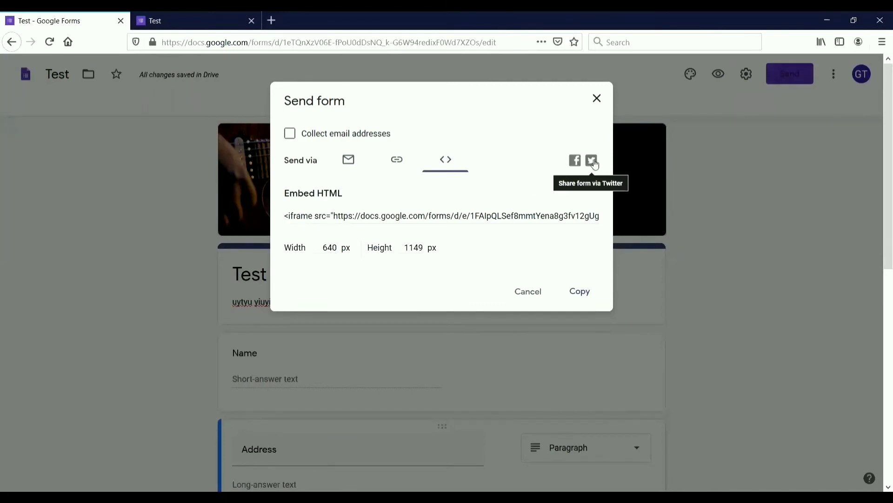
click(597, 99)
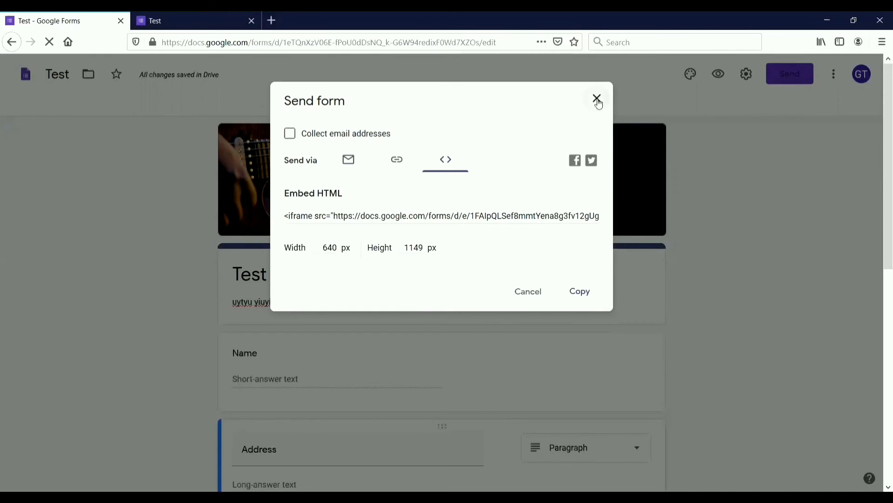
click(227, 20)
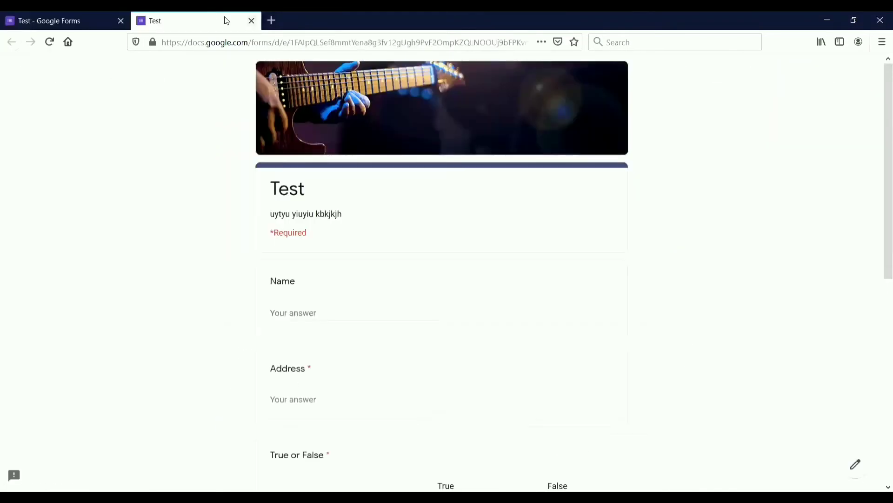
Step: Close the preview and load the pasted form link in a private browsing tab
key(ctrl+w)
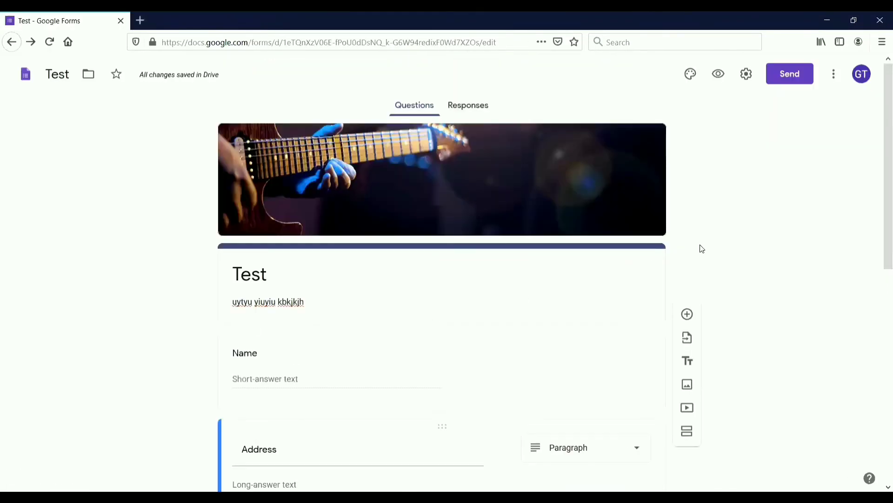
click(142, 21)
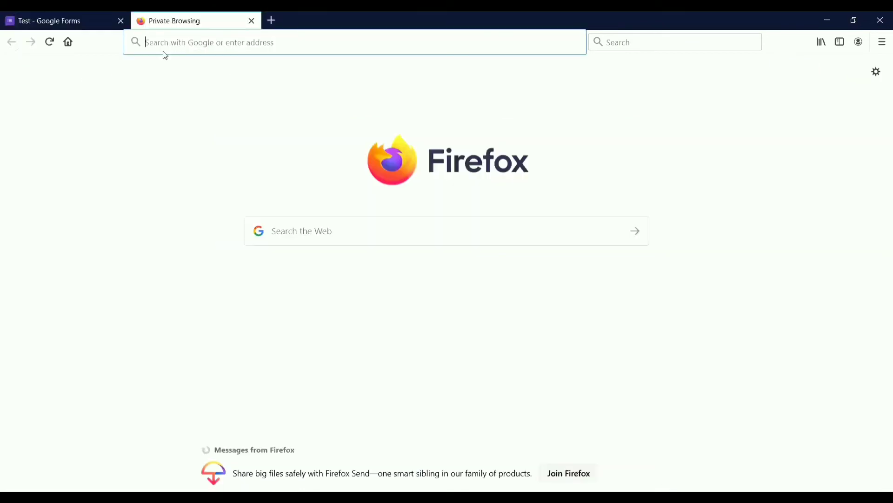
key(ctrl+v)
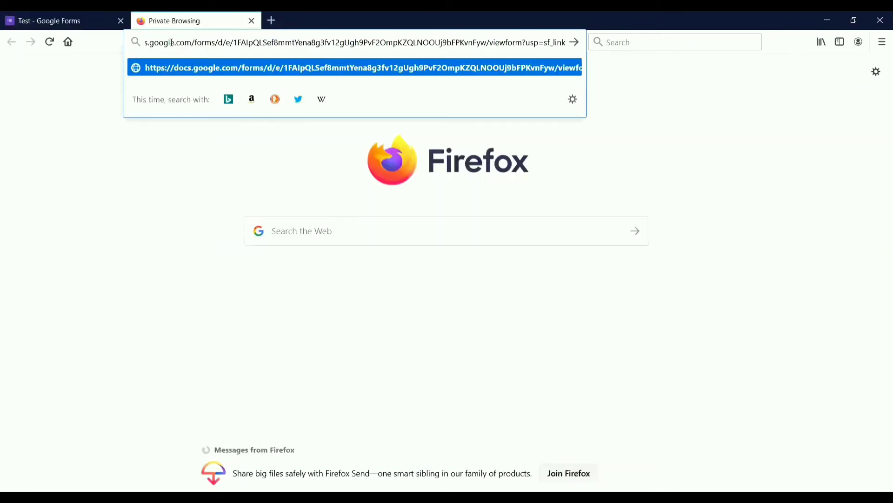
key(Return)
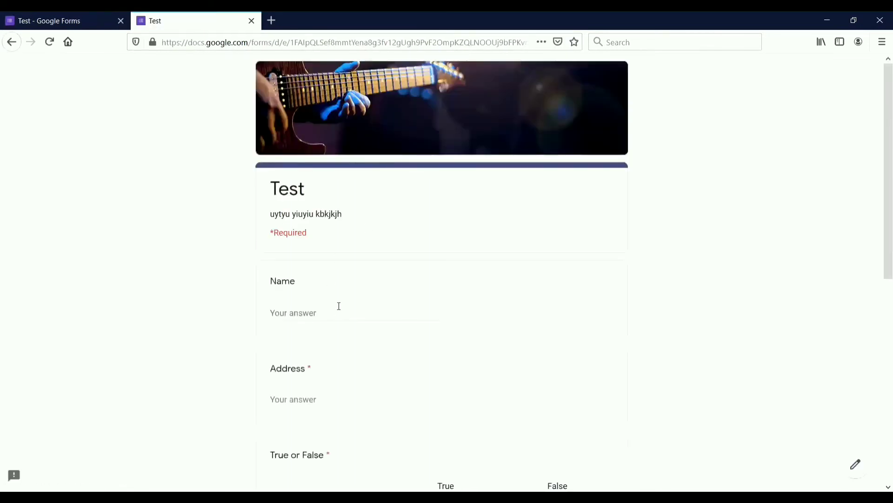
Step: Enter a placeholder answer for the Name question
click(339, 308)
drag(271, 233, 325, 236)
click(324, 237)
scroll(399, 242, down, 2)
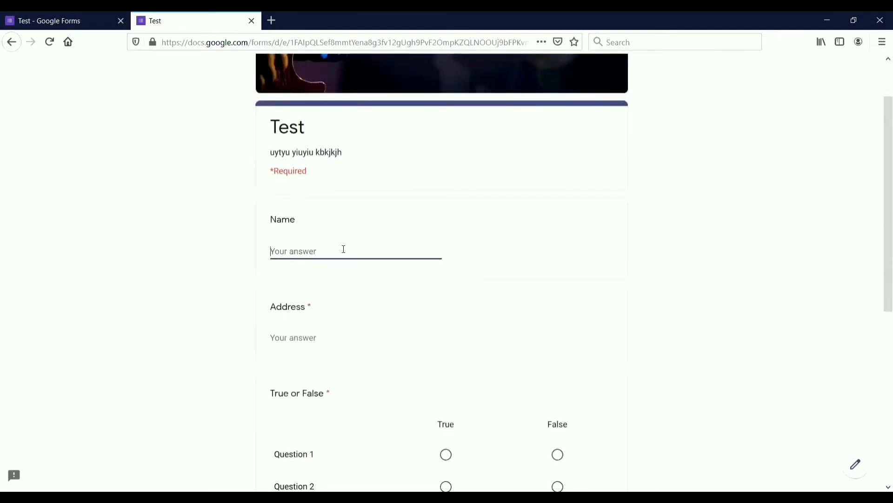
text(gfdgf)
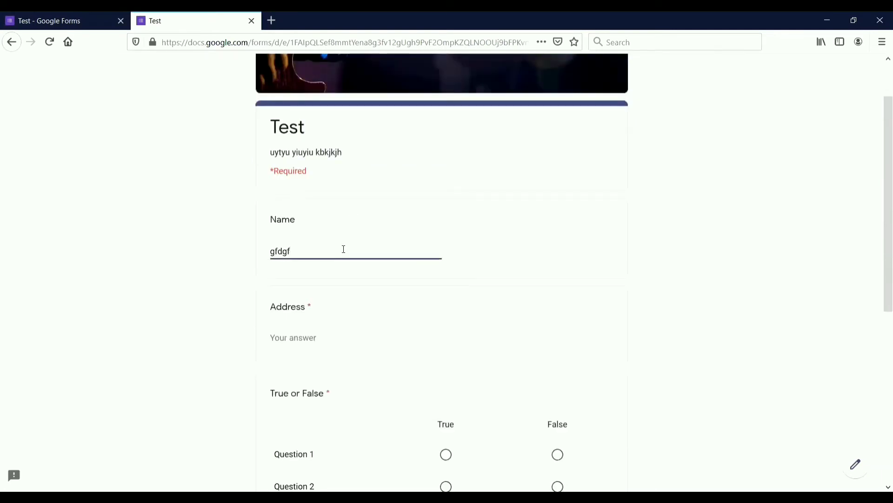
scroll(344, 249, down, 1)
Step: Answer True for Question 1, Question 2 and Row 3, False for Row 4, and tick Row 1
click(347, 280)
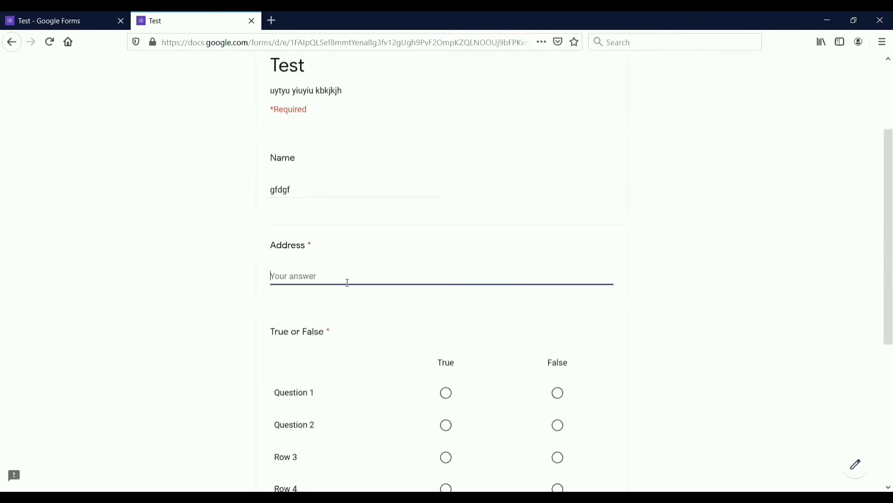
scroll(437, 293, down, 5)
click(458, 148)
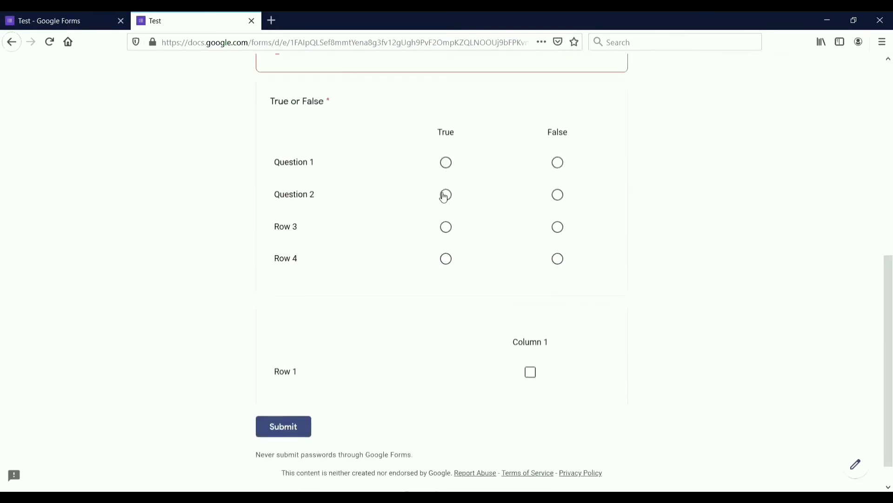
click(445, 195)
click(447, 228)
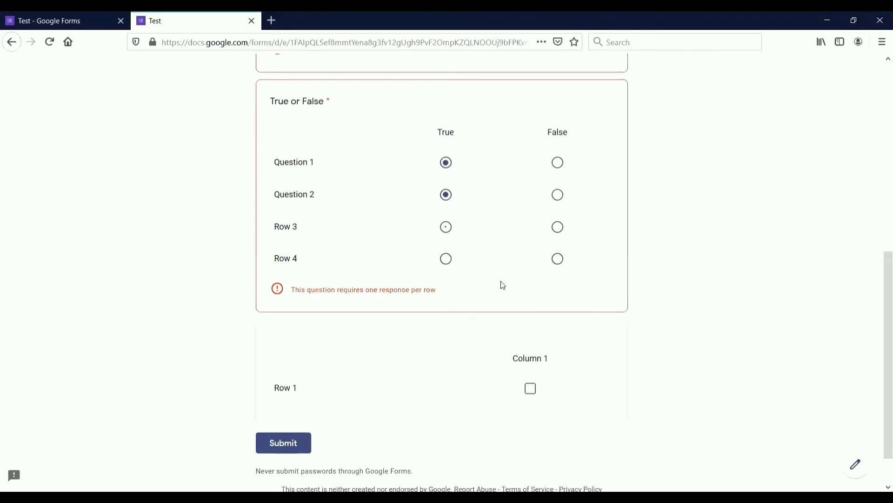
click(561, 262)
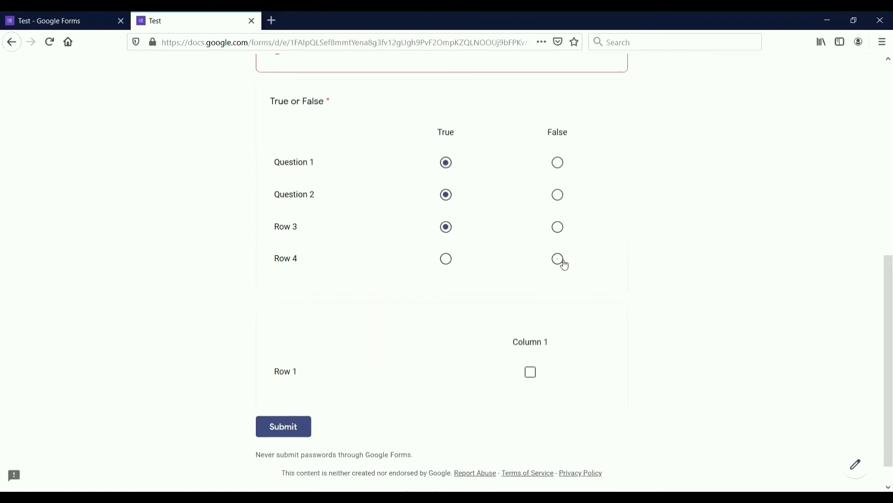
click(531, 373)
Step: Fill in the missing Address answer, submit the response and close the respondent tab
click(291, 436)
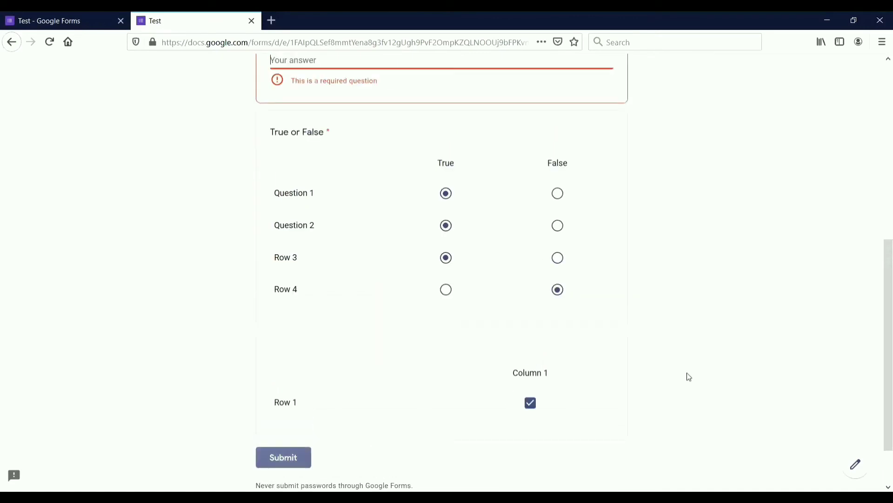
text(khghg)
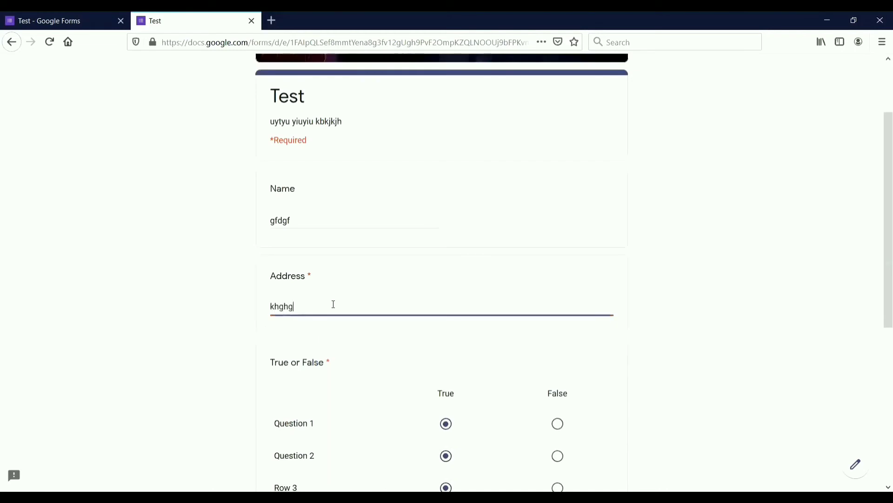
scroll(604, 367, down, 5)
click(309, 446)
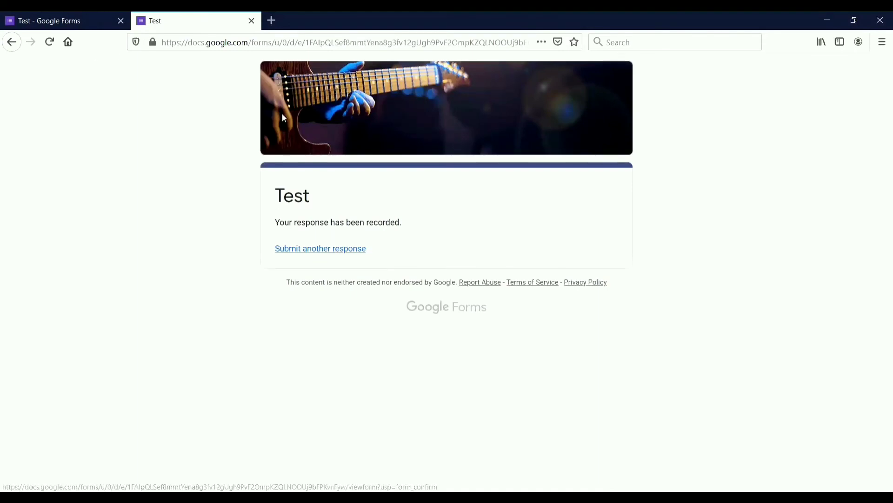
key(ctrl+w)
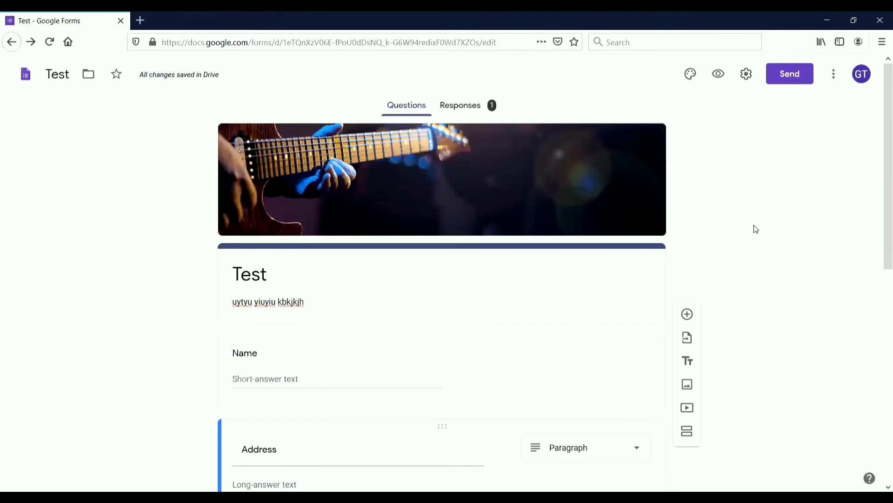
Step: Open the Responses tab and scroll through the summary charts of the single test response
click(469, 110)
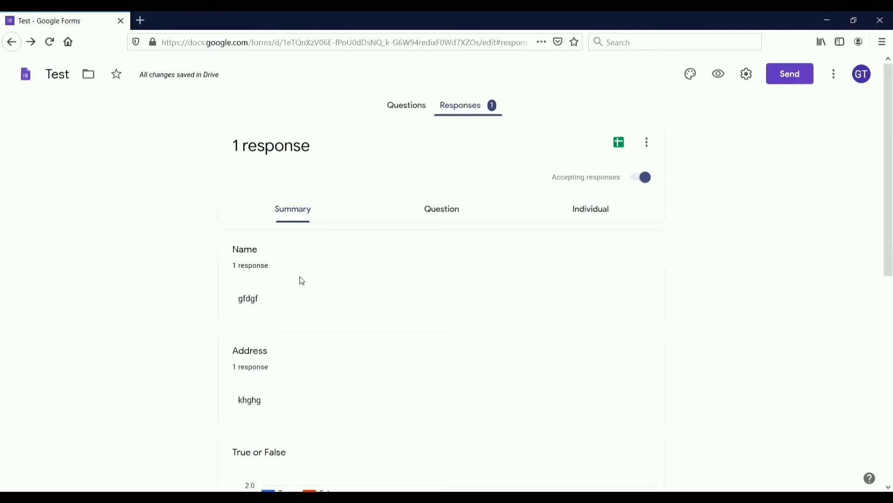
scroll(383, 295, down, 6)
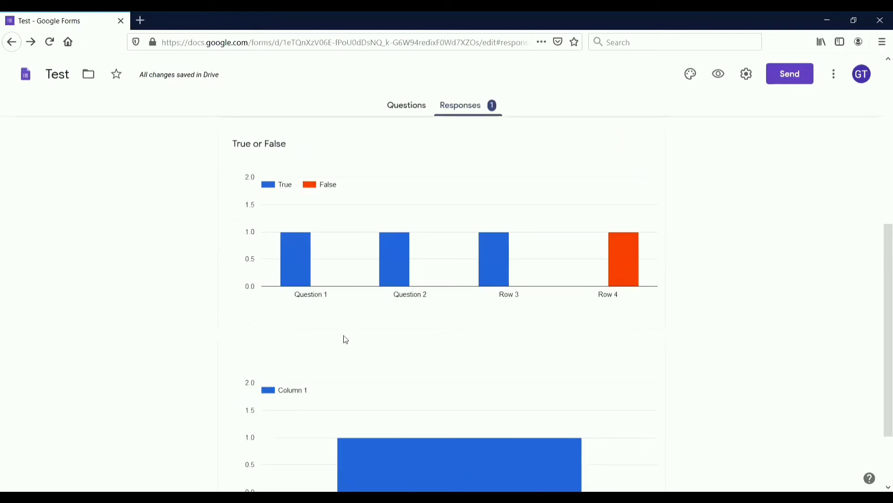
scroll(347, 339, up, 3)
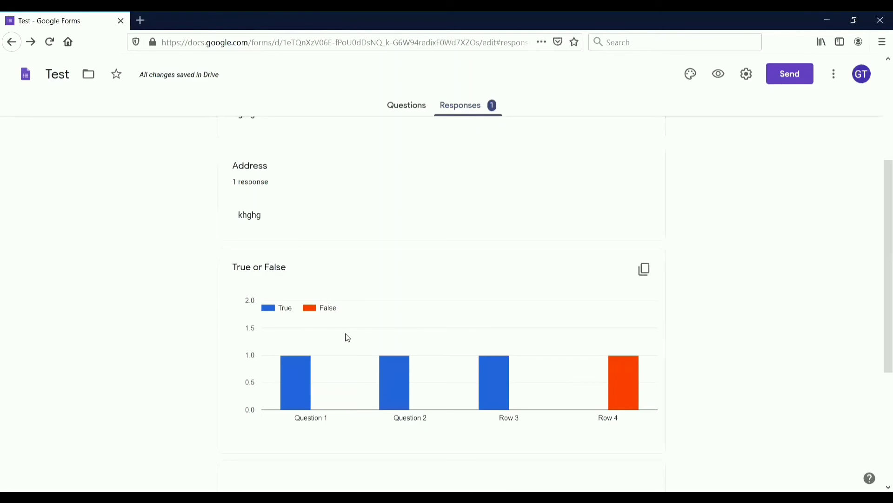
scroll(462, 329, down, 4)
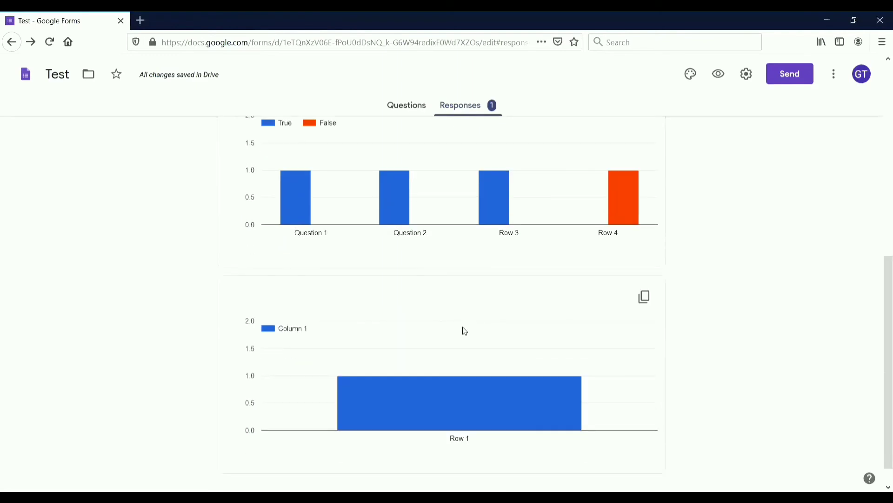
scroll(465, 330, up, 10)
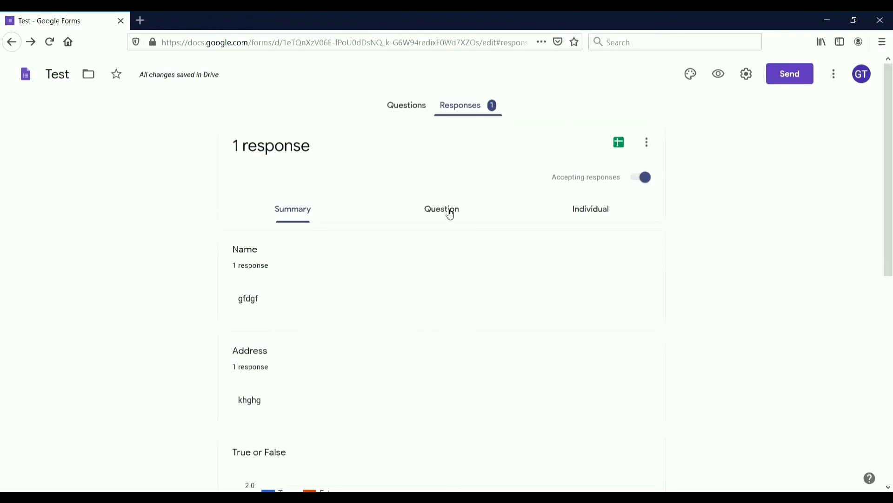
Step: In the Question view, show the answers for Address and then Question 4
click(450, 215)
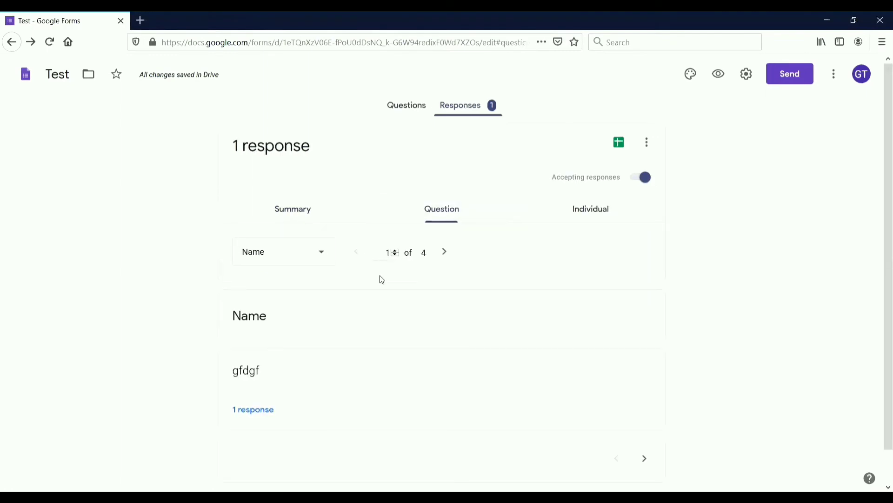
click(331, 256)
click(306, 280)
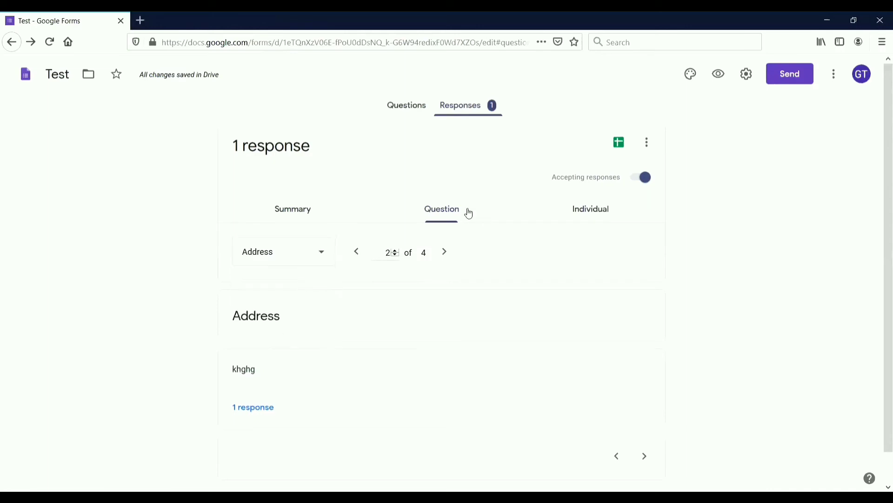
click(321, 251)
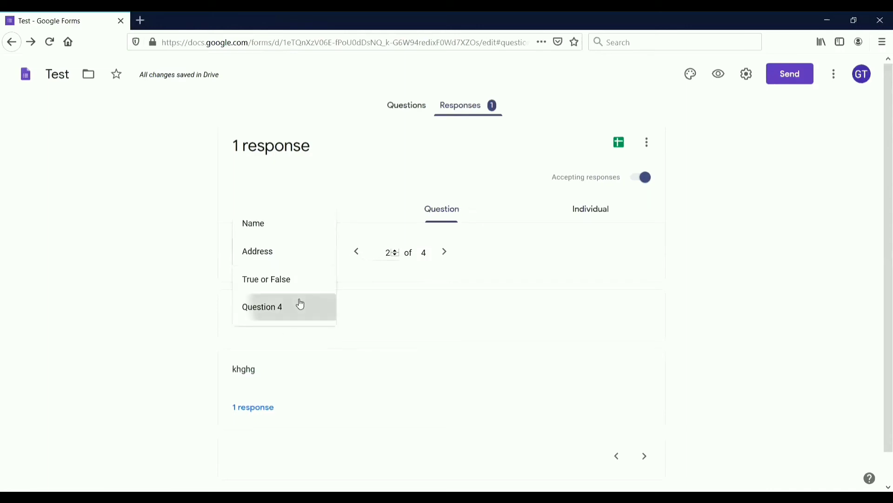
click(299, 305)
Step: Display the full individual response, 1 of 1, and dismiss the more-options menu
click(607, 209)
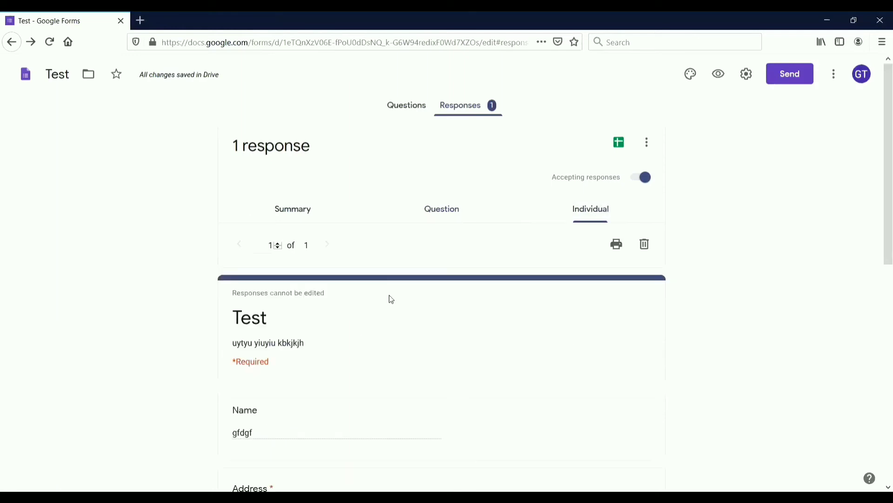
scroll(337, 352, down, 8)
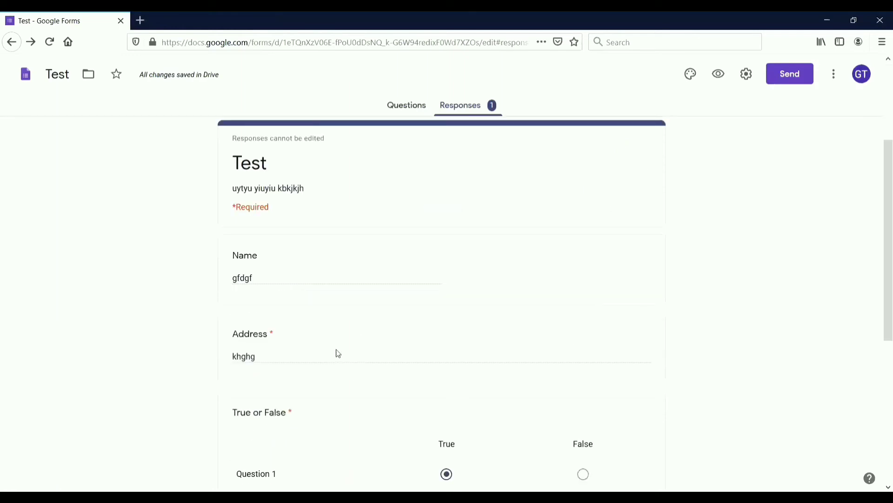
scroll(337, 353, up, 10)
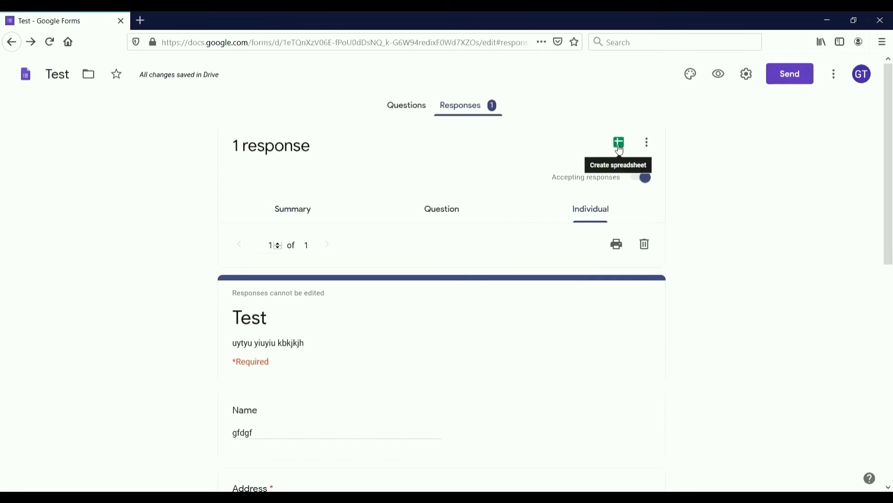
click(647, 142)
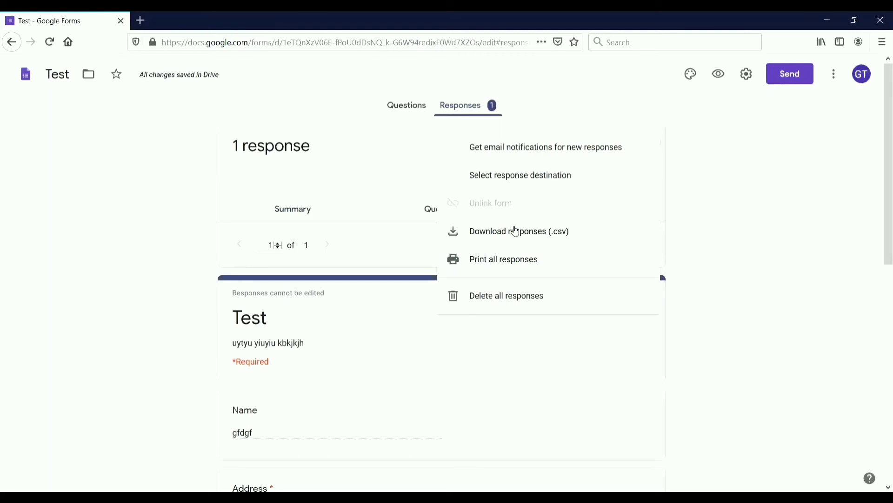
click(737, 222)
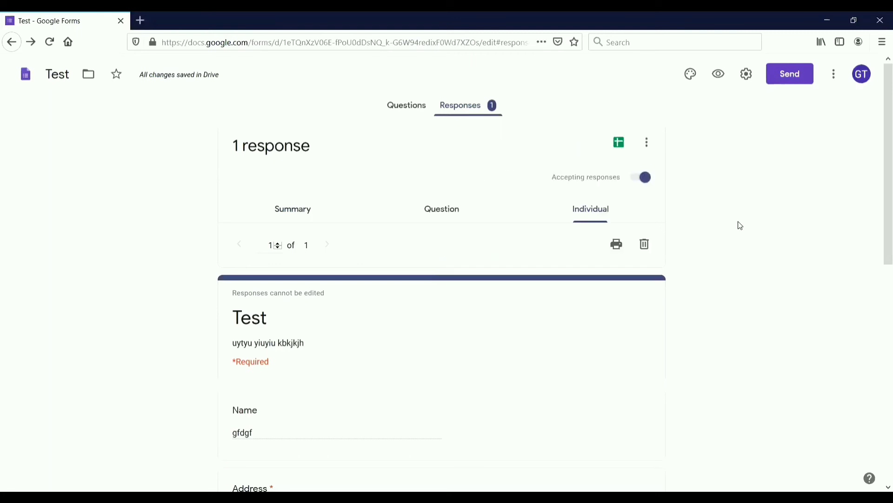